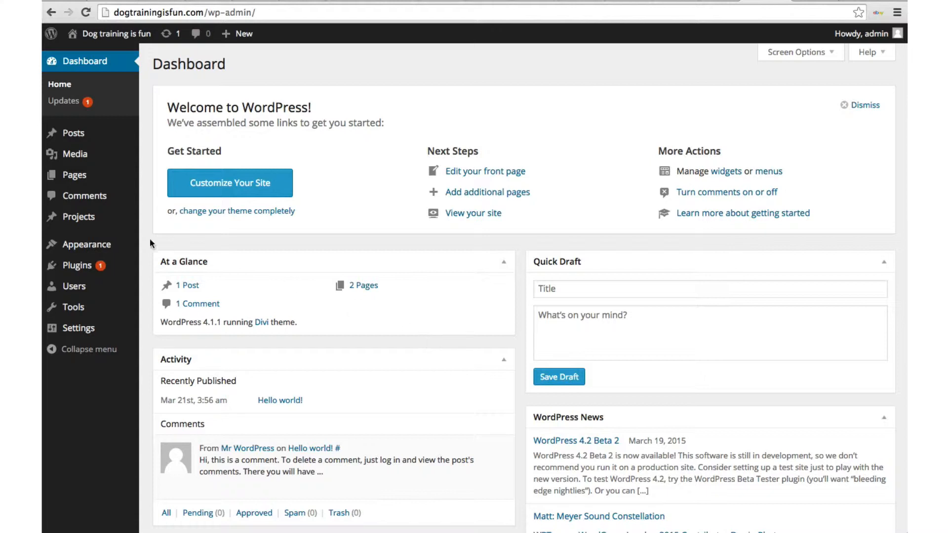
Add a new page titled "Video Courses".
mouse_move(69, 184)
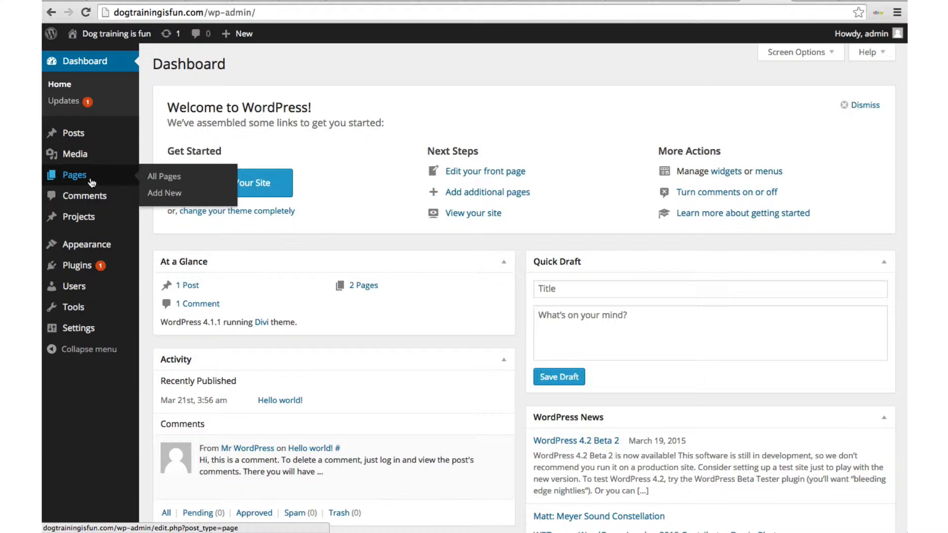
click(150, 193)
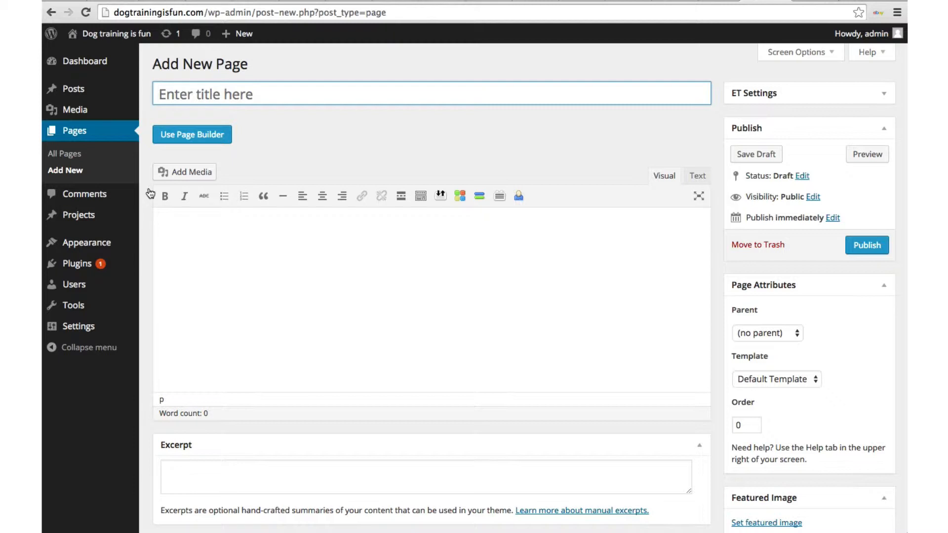
text(Vid)
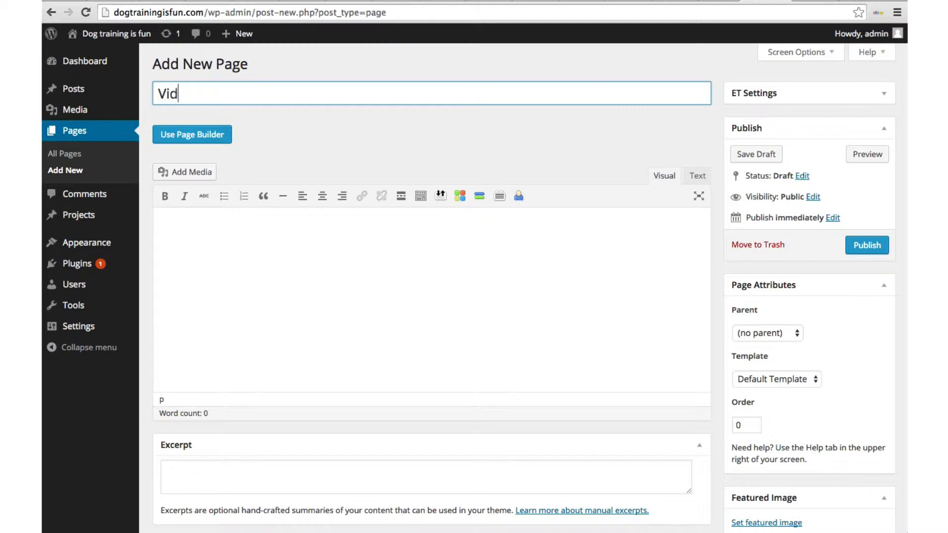
text(eo Courses)
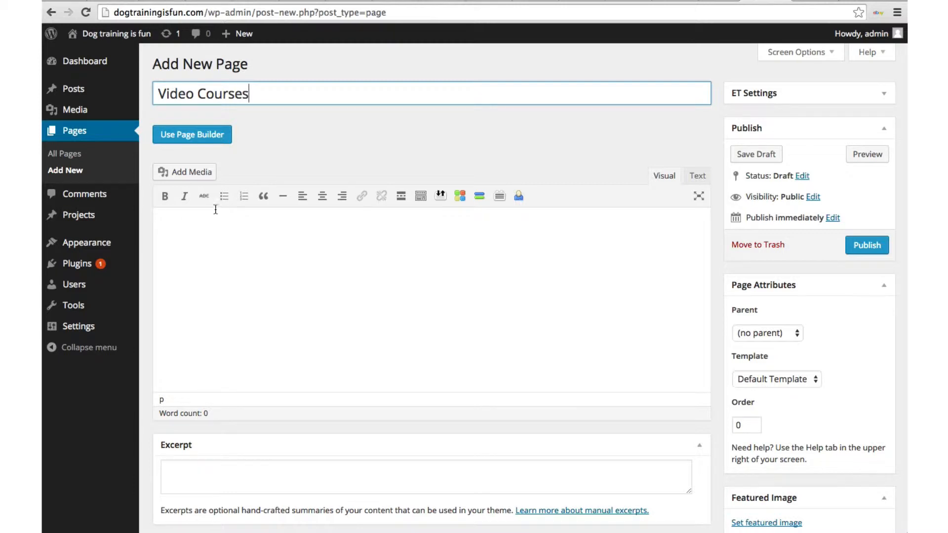
Switch the page to the Page Builder and load the predefined "Page Right Sidebar" layout.
click(217, 141)
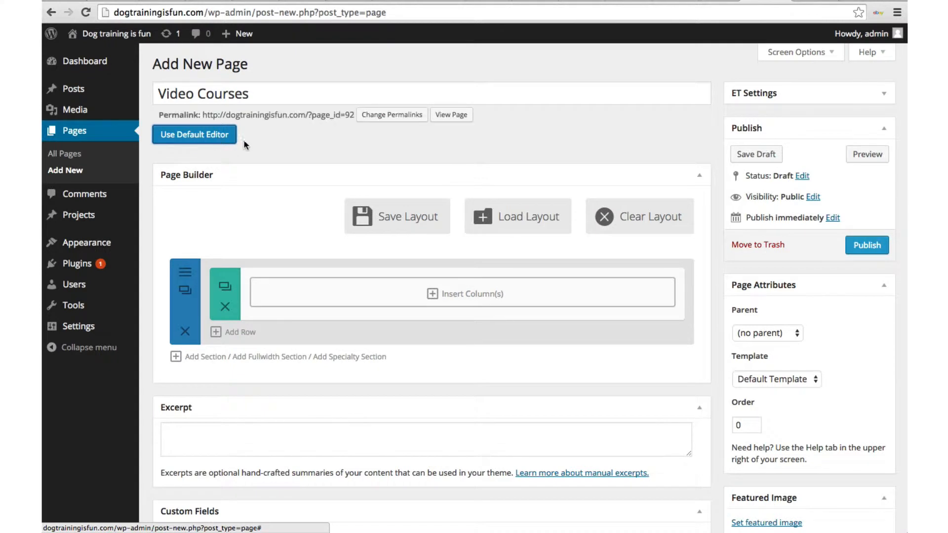
click(504, 216)
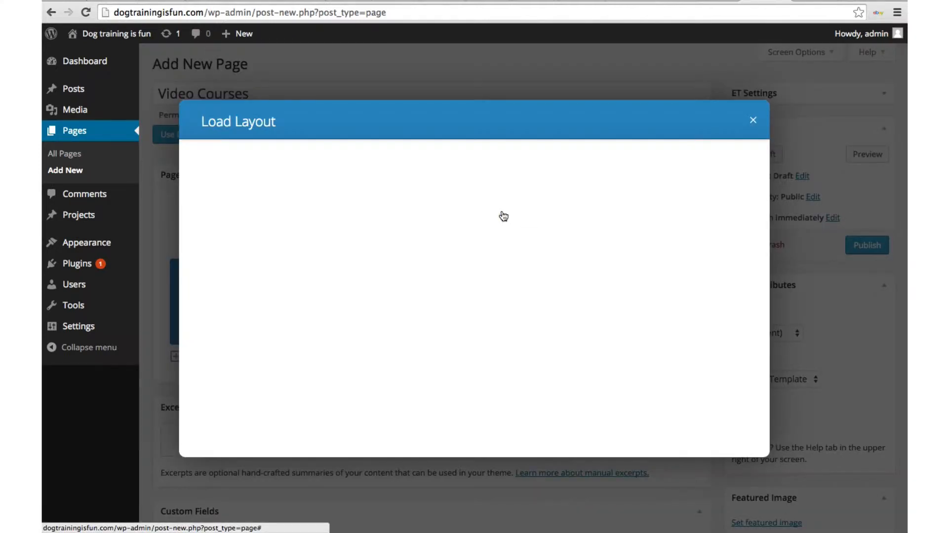
scroll(462, 231, down, 5)
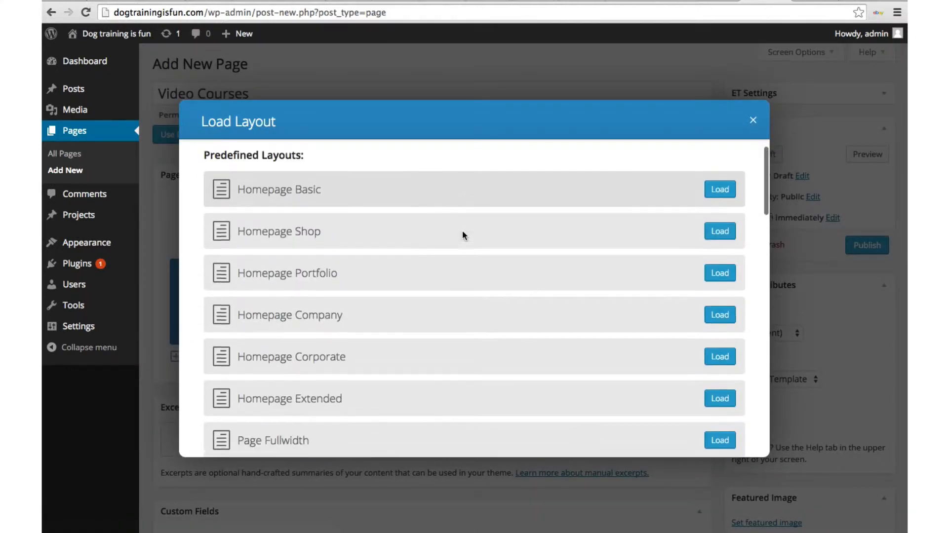
scroll(463, 232, down, 4)
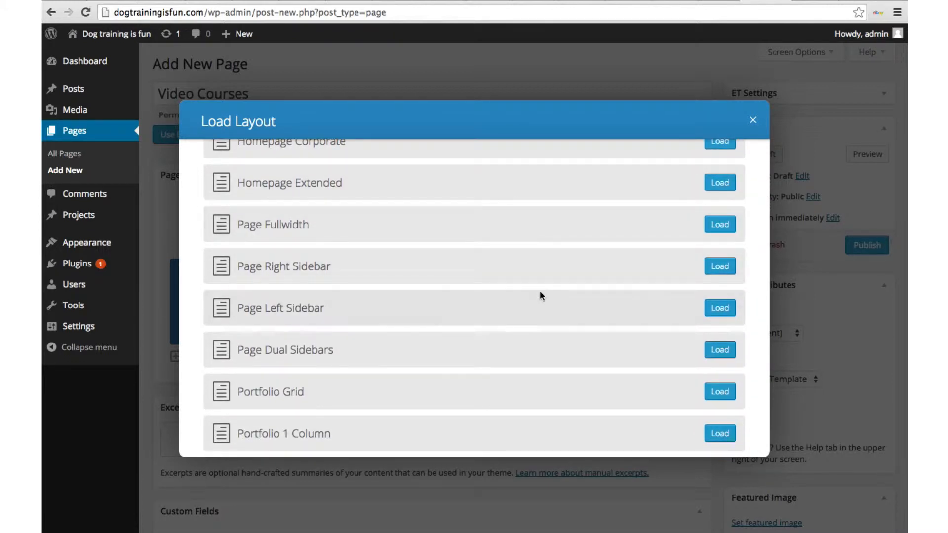
click(720, 267)
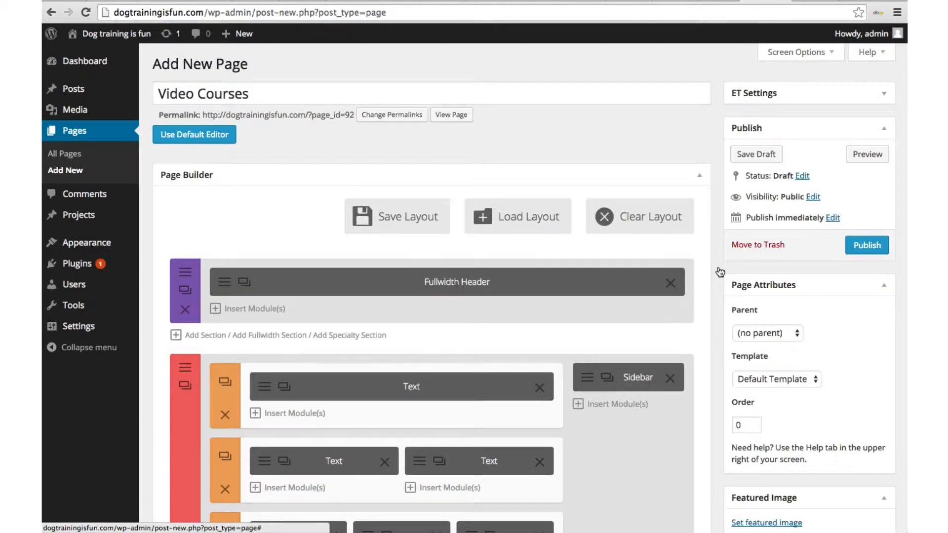
scroll(612, 316, down, 3)
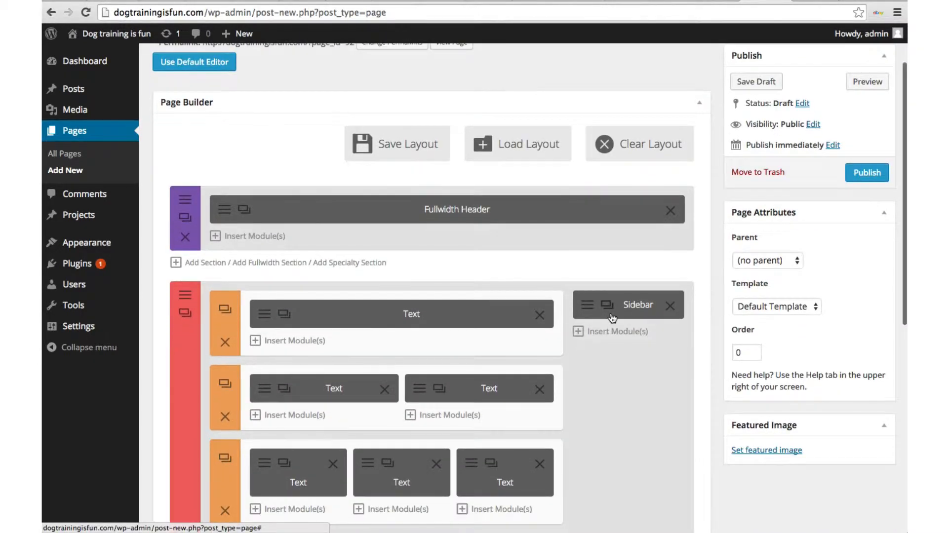
scroll(612, 316, down, 2)
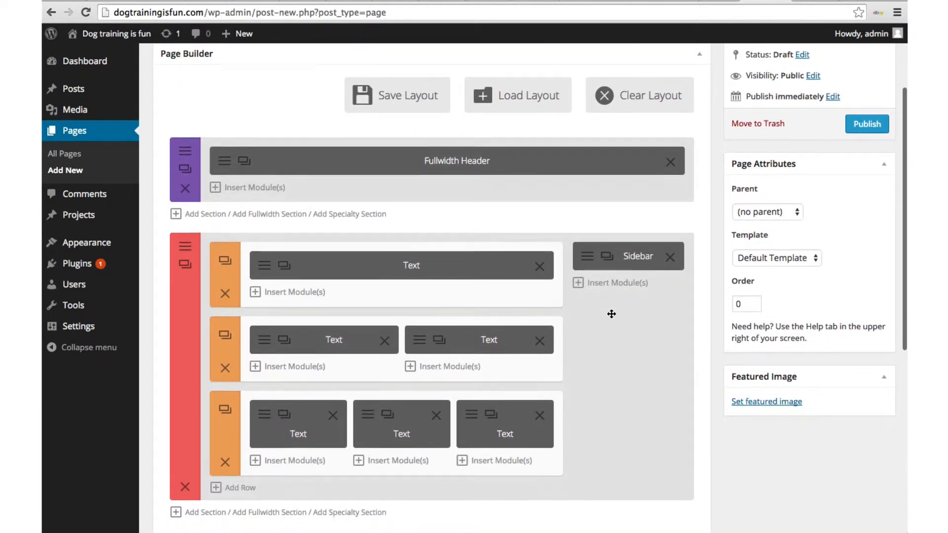
Preview the page and examine its header, text columns and sidebar.
scroll(612, 314, up, 5)
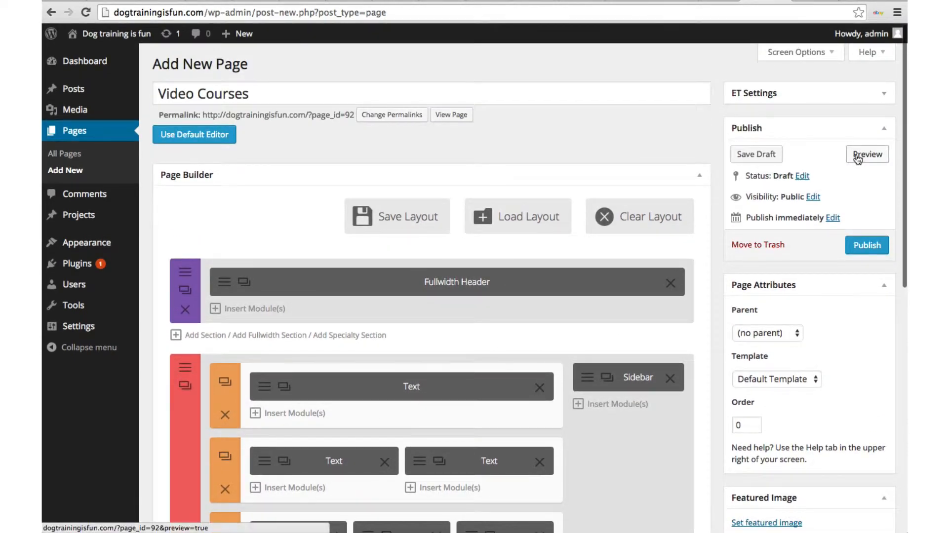
click(858, 157)
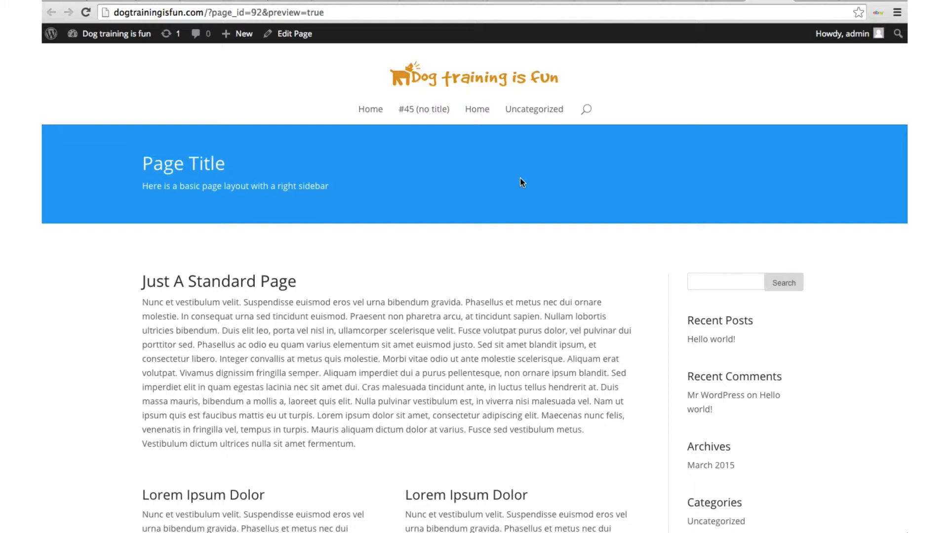
scroll(425, 151, down, 1)
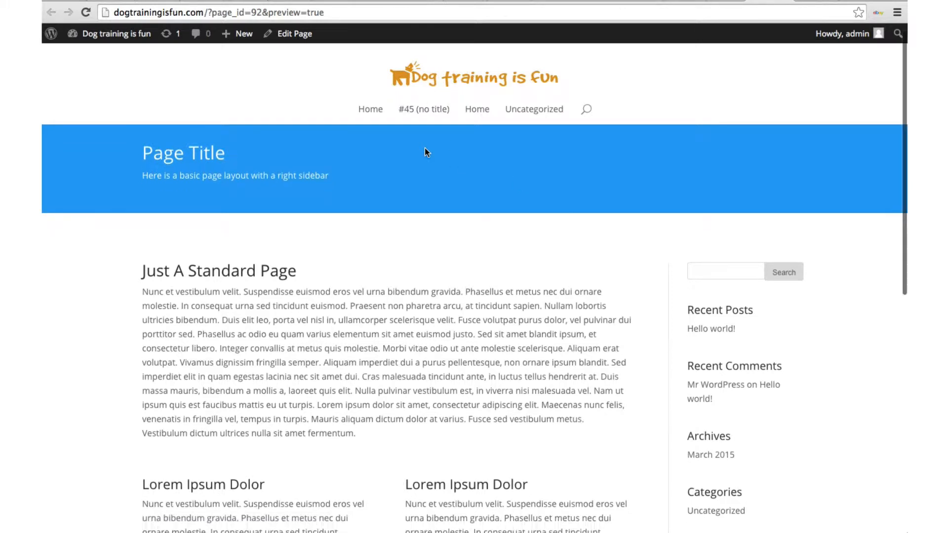
scroll(425, 148, up, 2)
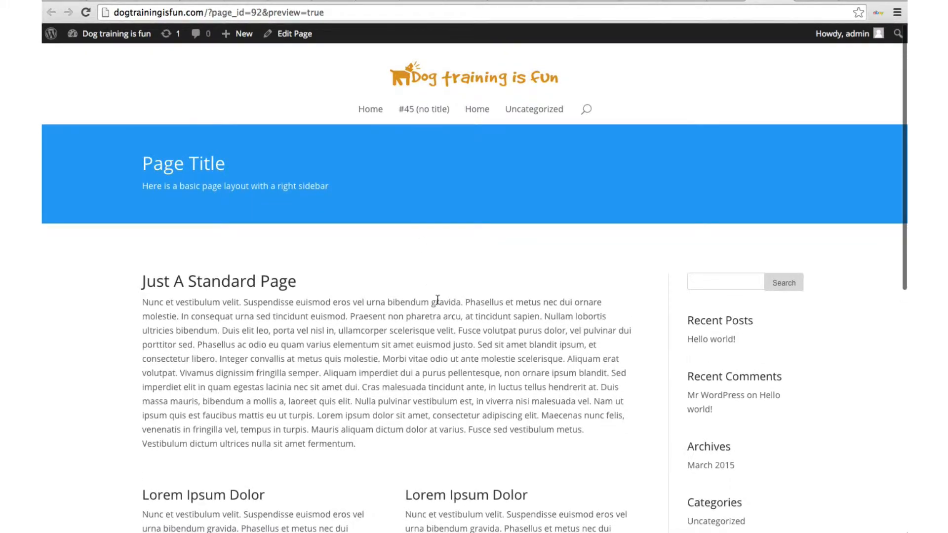
scroll(438, 299, down, 6)
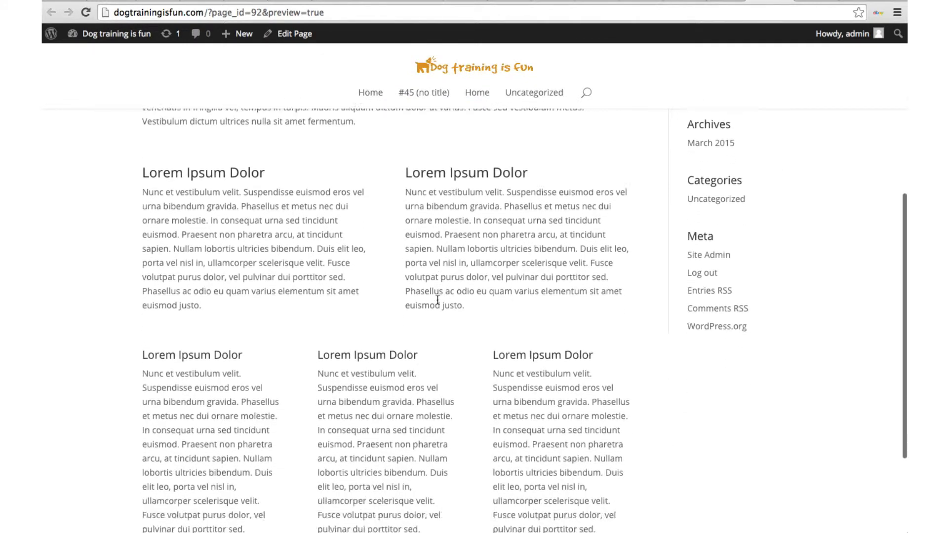
scroll(438, 300, down, 3)
scroll(438, 300, up, 5)
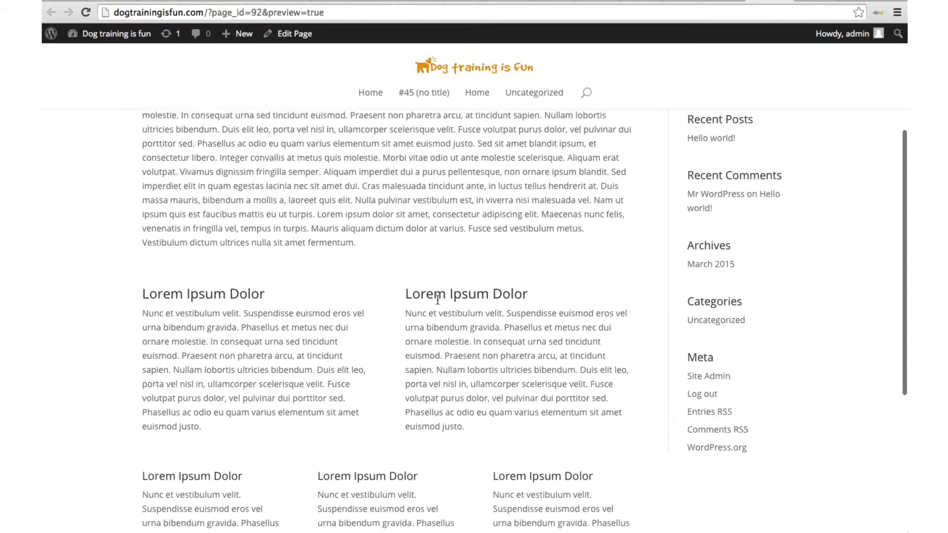
scroll(438, 299, up, 4)
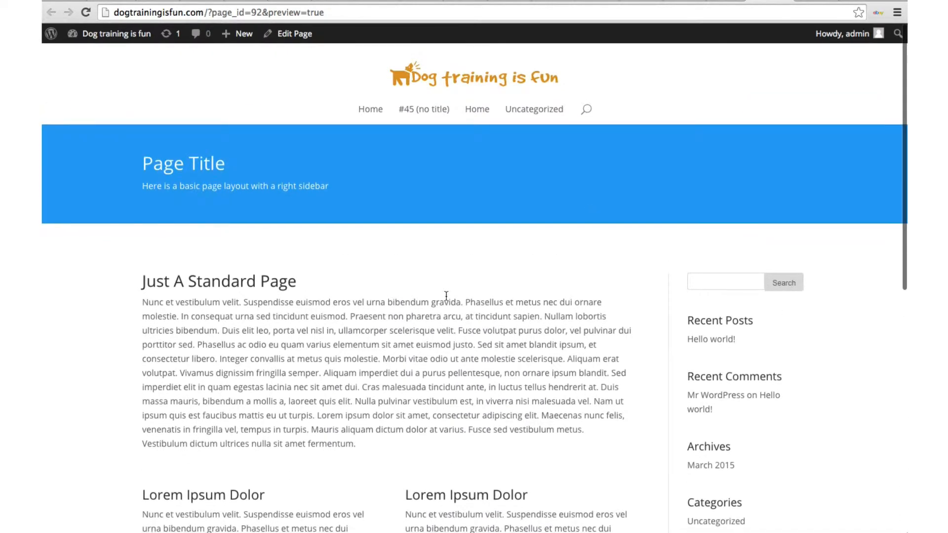
Return to the page editor and set the fullwidth header section's background color to orange #dd9933, saving the section settings.
click(725, 3)
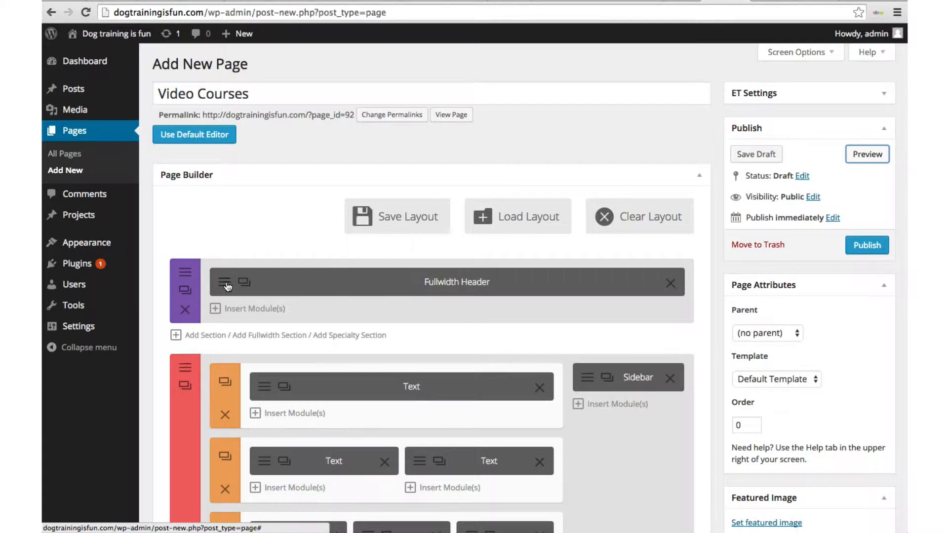
click(193, 272)
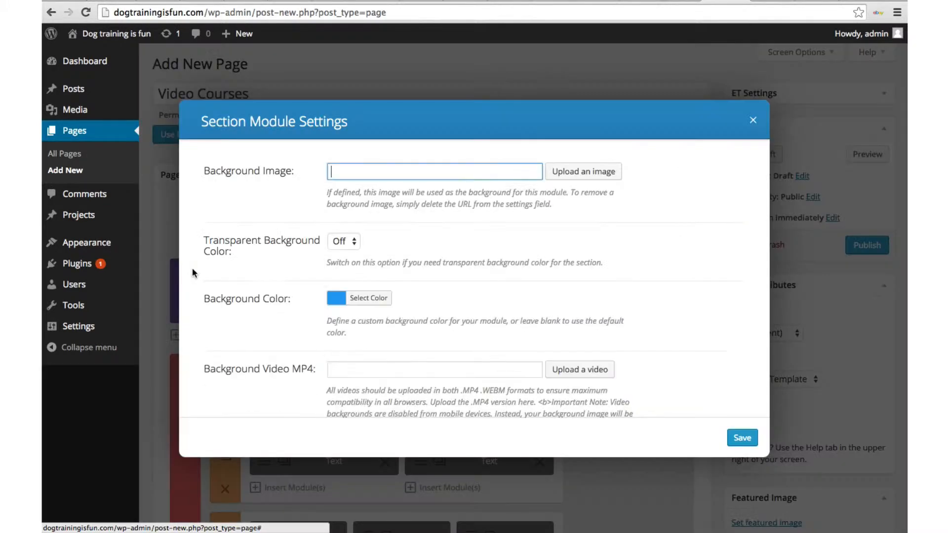
click(377, 299)
scroll(377, 299, down, 3)
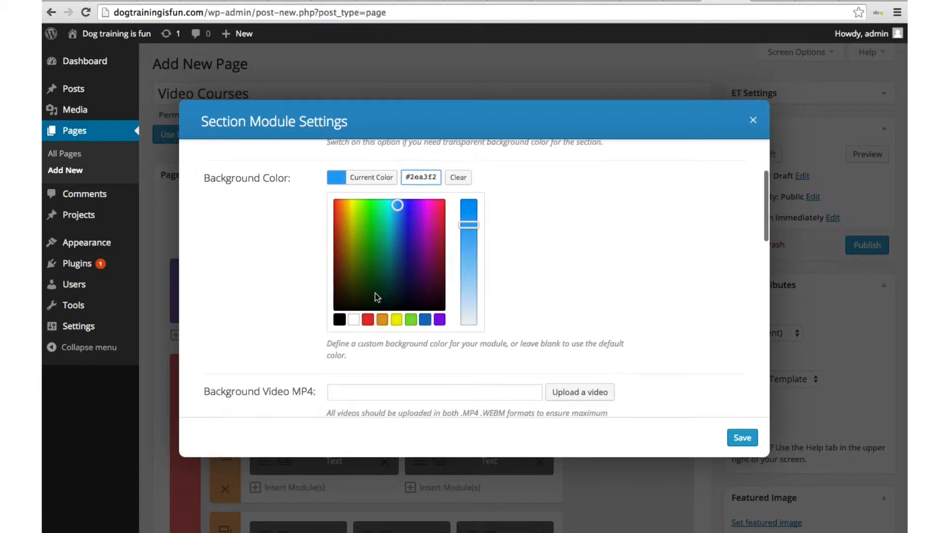
click(382, 319)
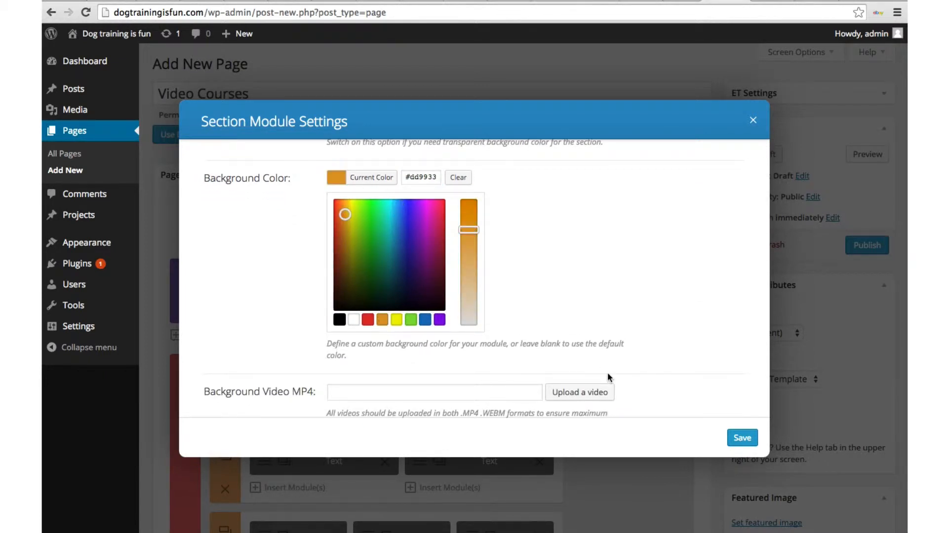
click(737, 438)
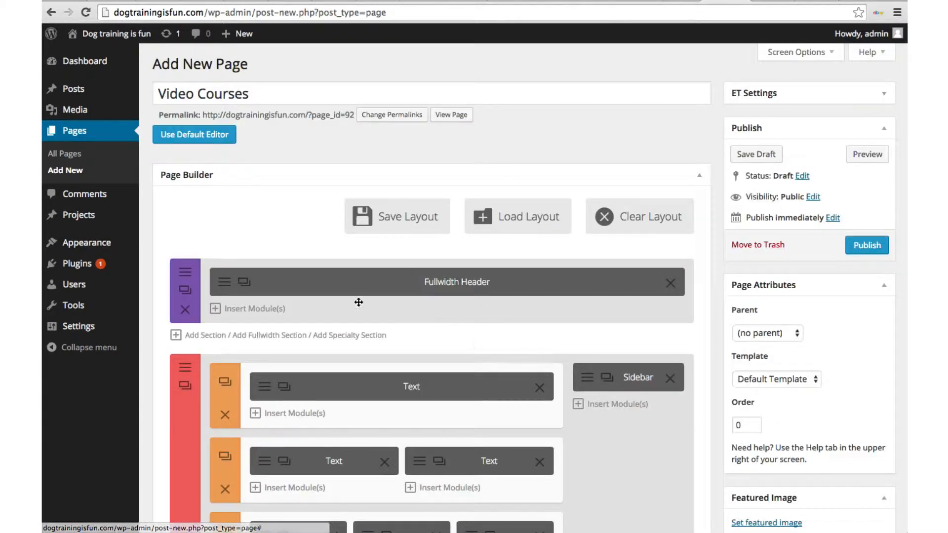
Change the title in the Fullwidth Header module to "Video Courses".
click(225, 286)
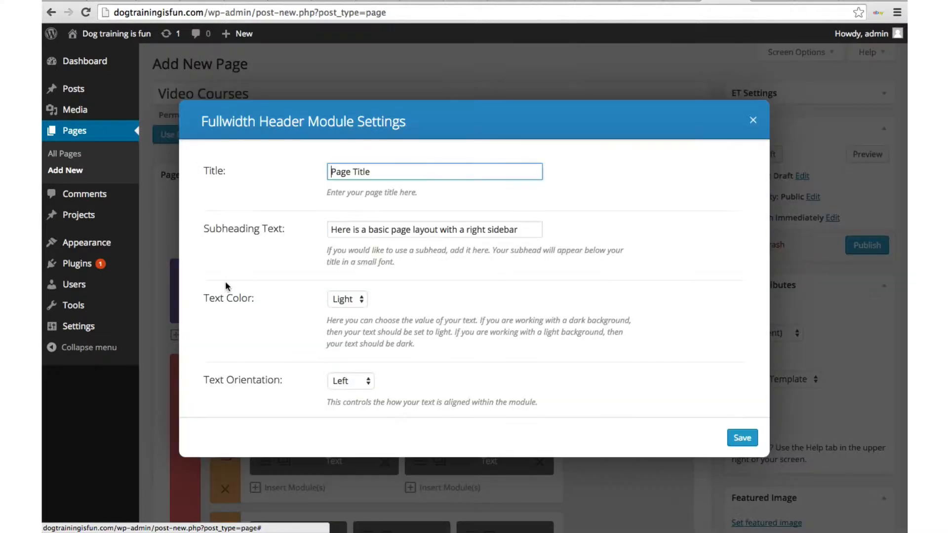
drag(400, 179, 328, 169)
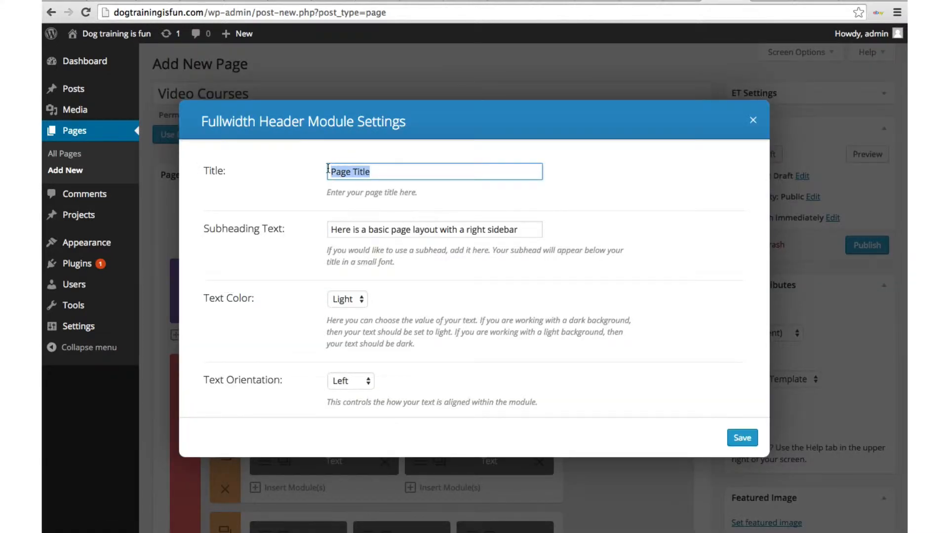
text(VIdeo Cour)
key(BackSpace)
key(BackSpace)
key(BackSpace)
key(BackSpace)
key(BackSpace)
key(BackSpace)
key(BackSpace)
key(BackSpace)
key(BackSpace)
text(ideo Course)
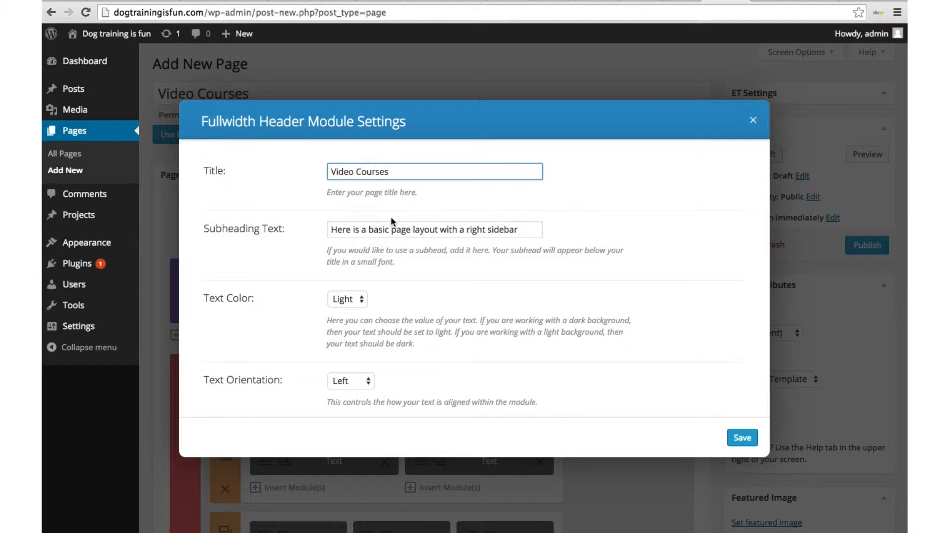
Clear the subheading text of the Fullwidth Header module.
scroll(391, 222, down, 3)
scroll(391, 221, up, 3)
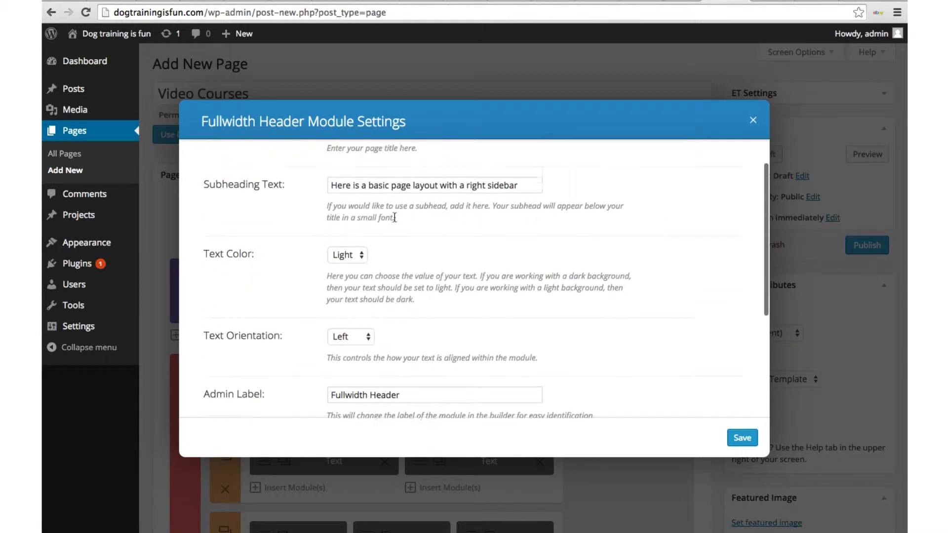
drag(518, 208, 328, 208)
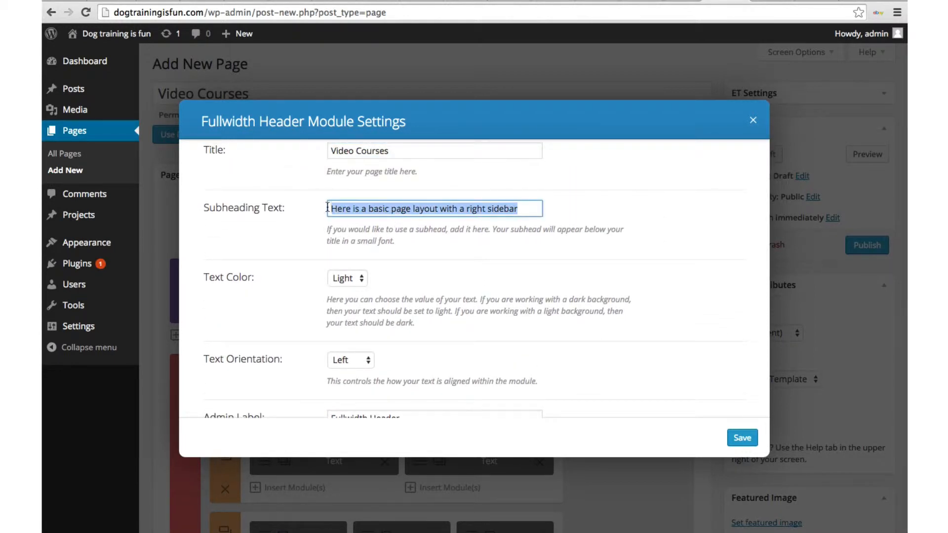
key(BackSpace)
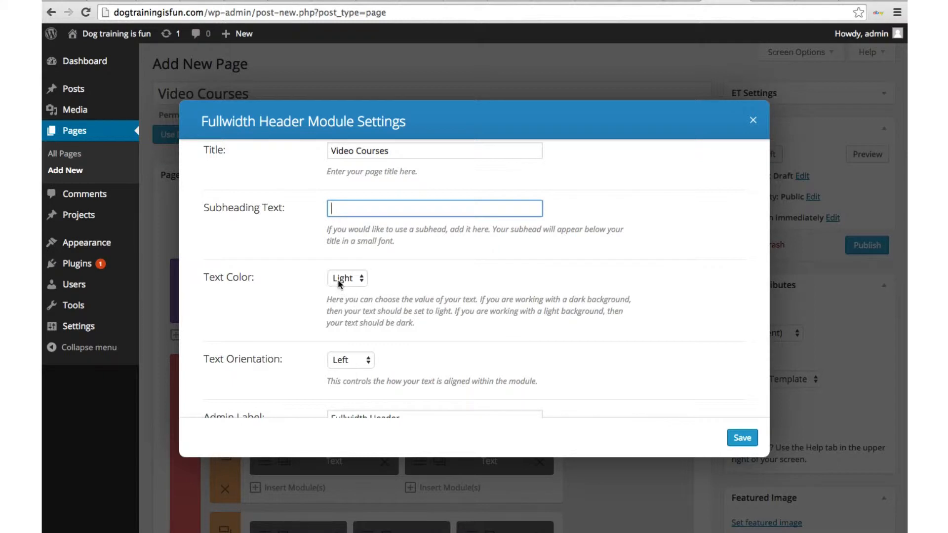
Set the header module's text orientation to Center and save the module settings.
scroll(338, 279, down, 2)
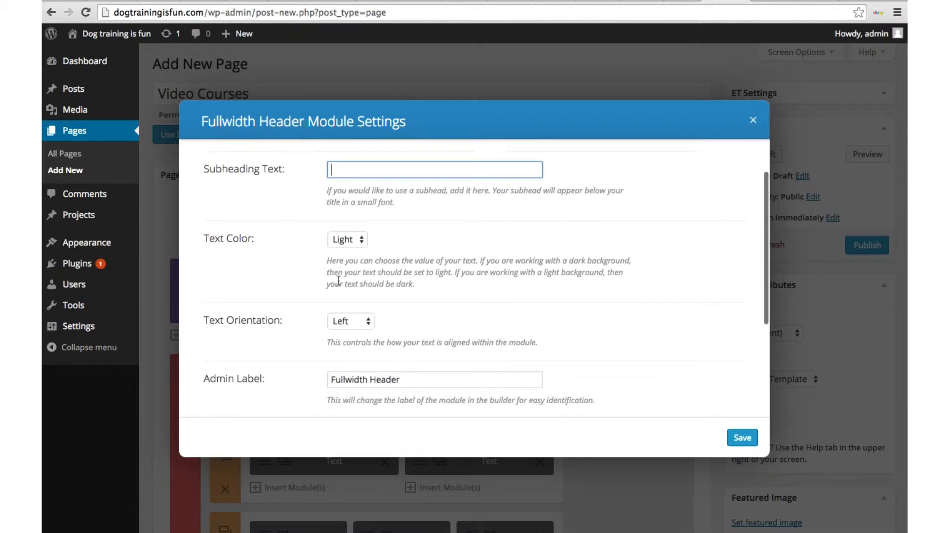
scroll(339, 280, down, 3)
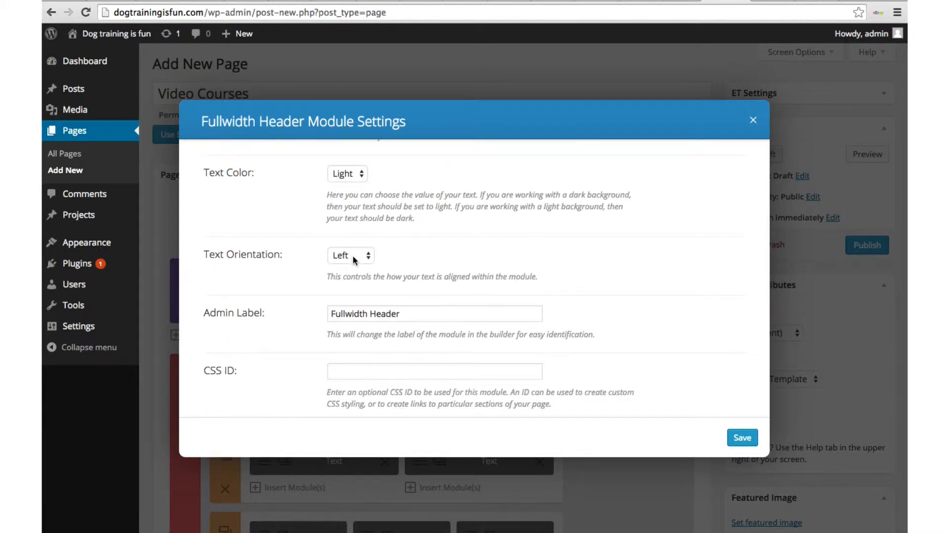
click(353, 256)
click(356, 266)
scroll(399, 299, down, 4)
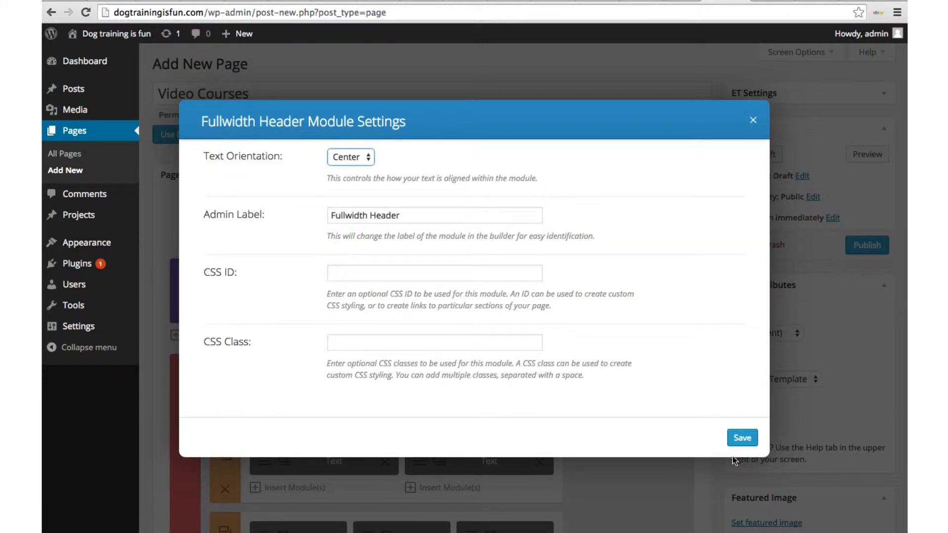
click(747, 440)
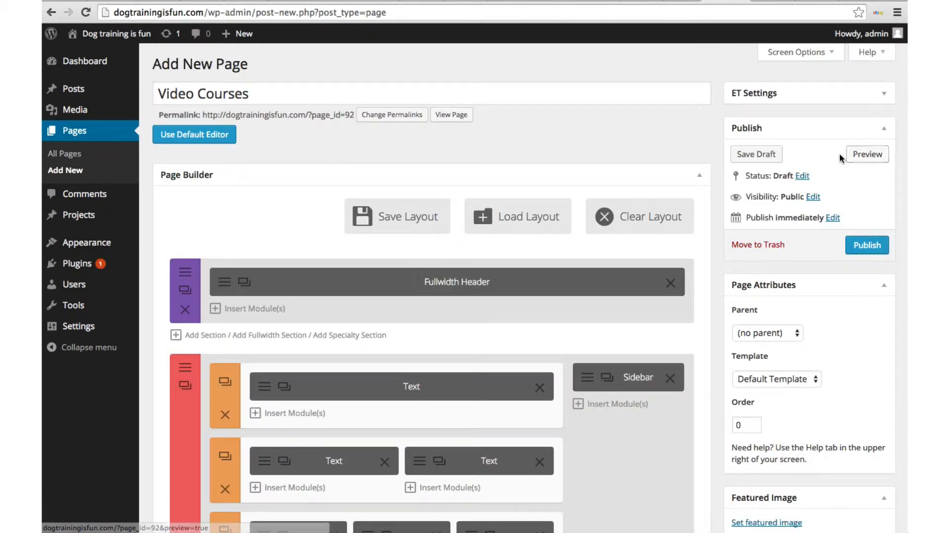
Preview the Video Courses page and review its header, text columns and sidebar.
click(865, 154)
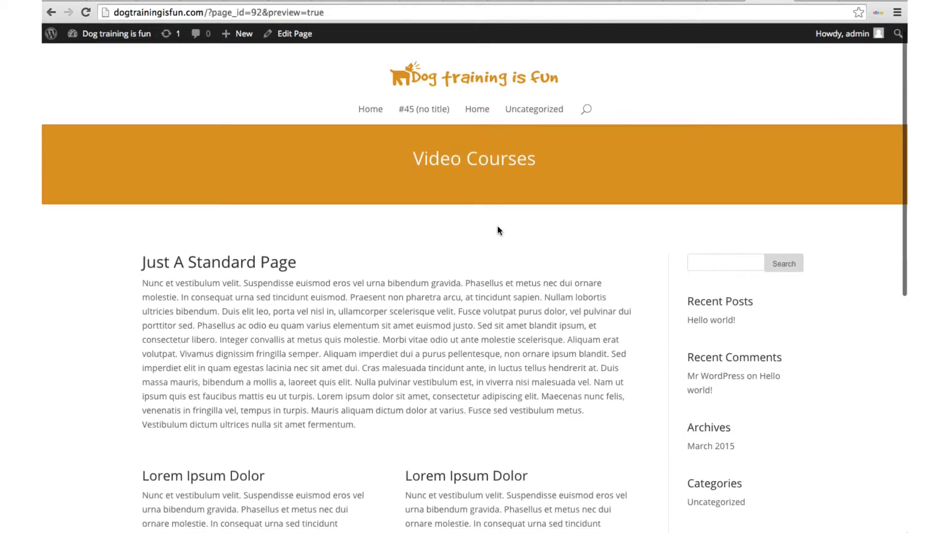
scroll(498, 229, down, 8)
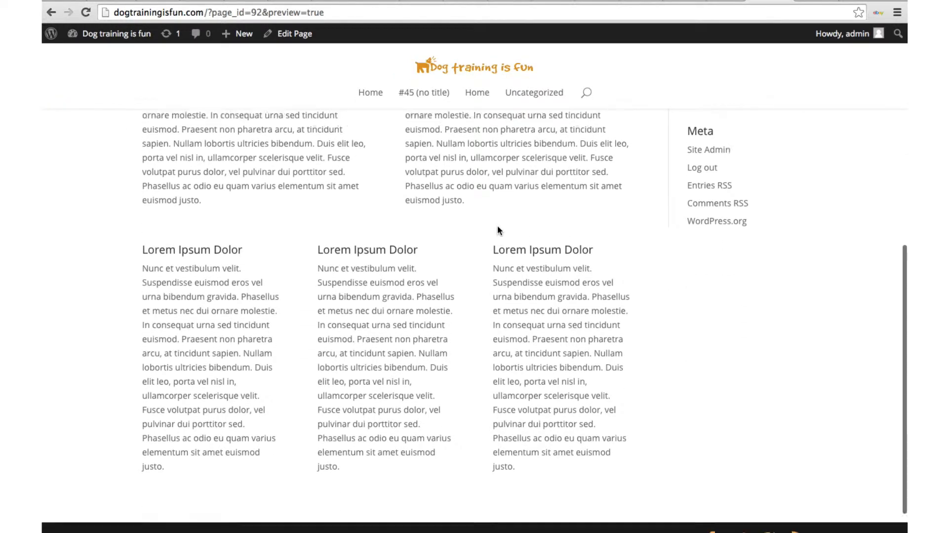
scroll(496, 225, up, 7)
scroll(498, 227, up, 2)
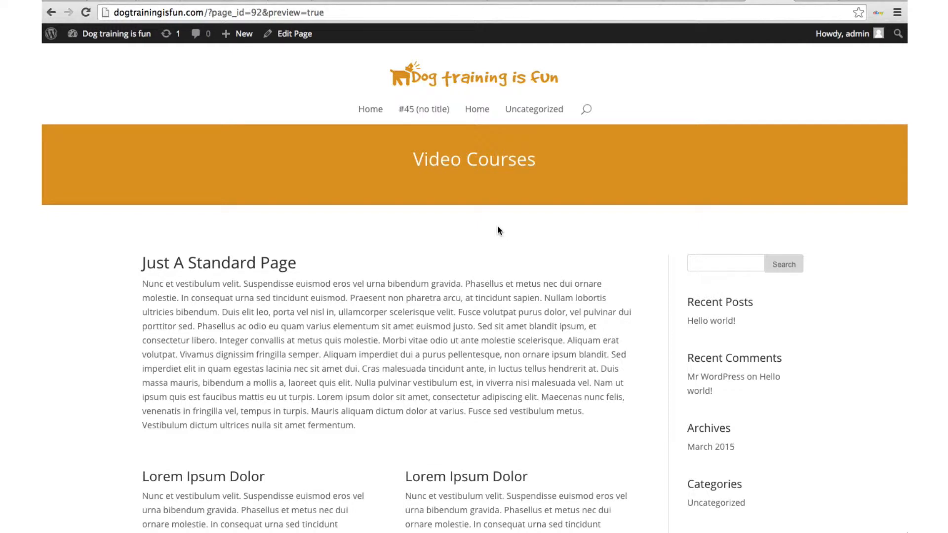
Return to the page editor and insert a blank line above the "Just A Standard Page" heading in the first Text module.
click(725, 1)
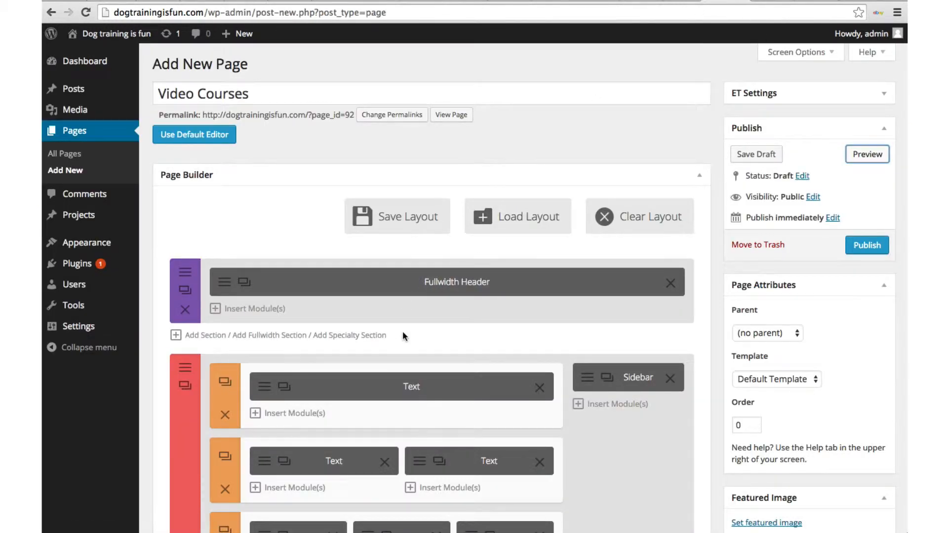
scroll(403, 336, down, 5)
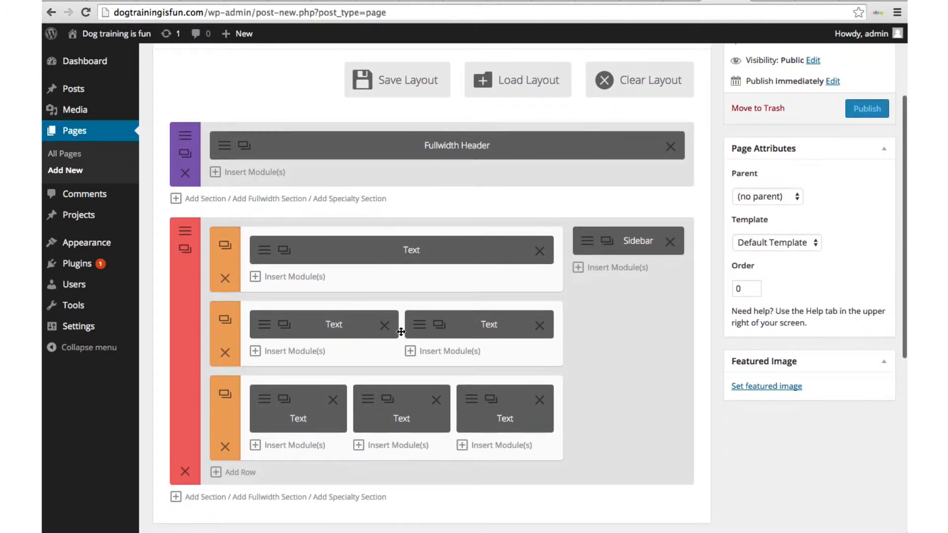
click(265, 253)
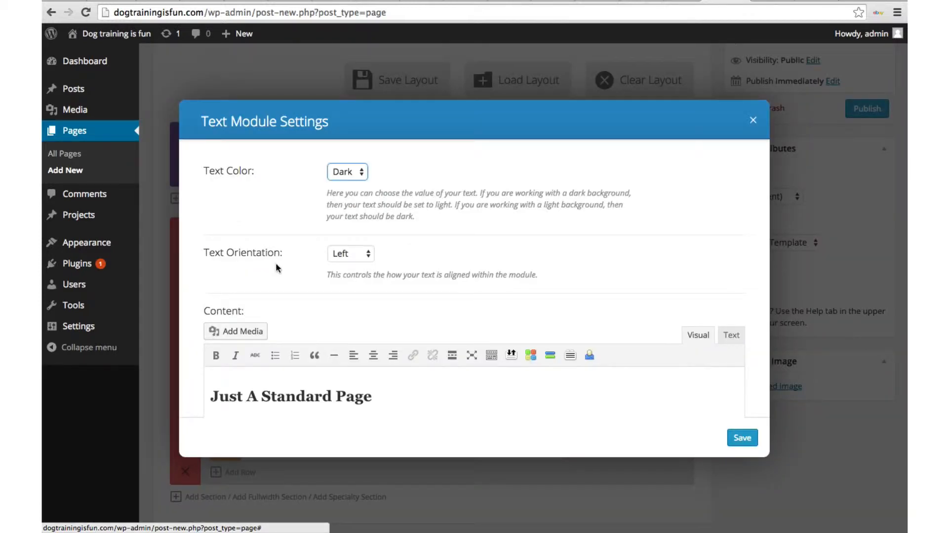
scroll(333, 326, down, 4)
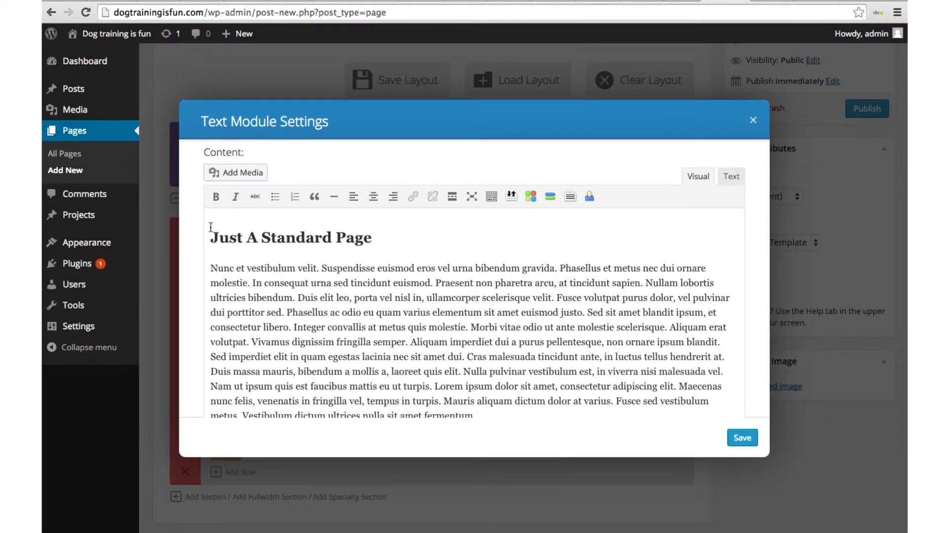
key(Return)
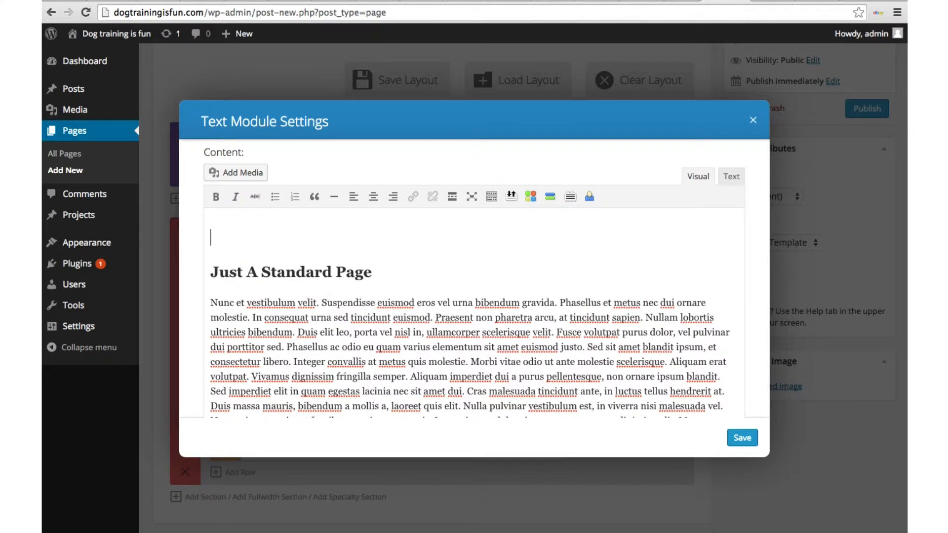
scroll(243, 204, up, 2)
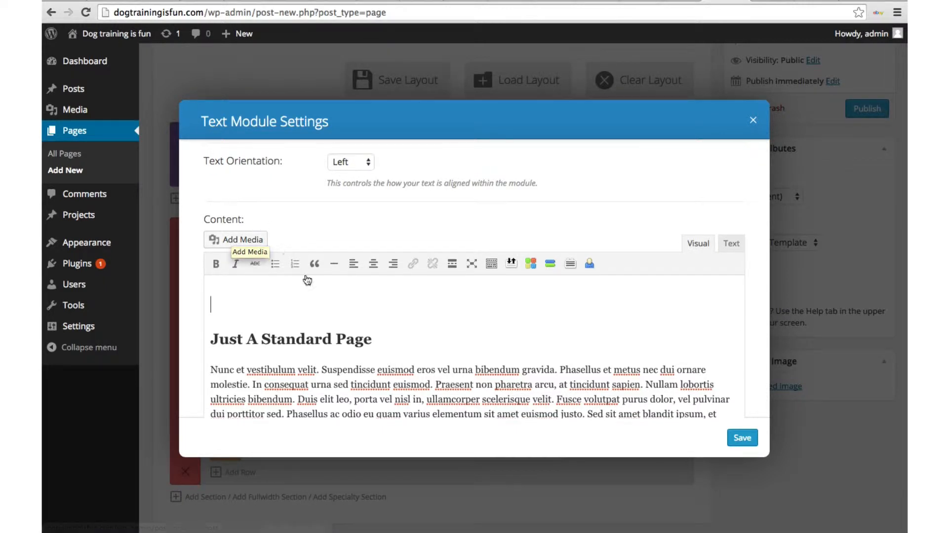
scroll(306, 277, up, 1)
click(254, 266)
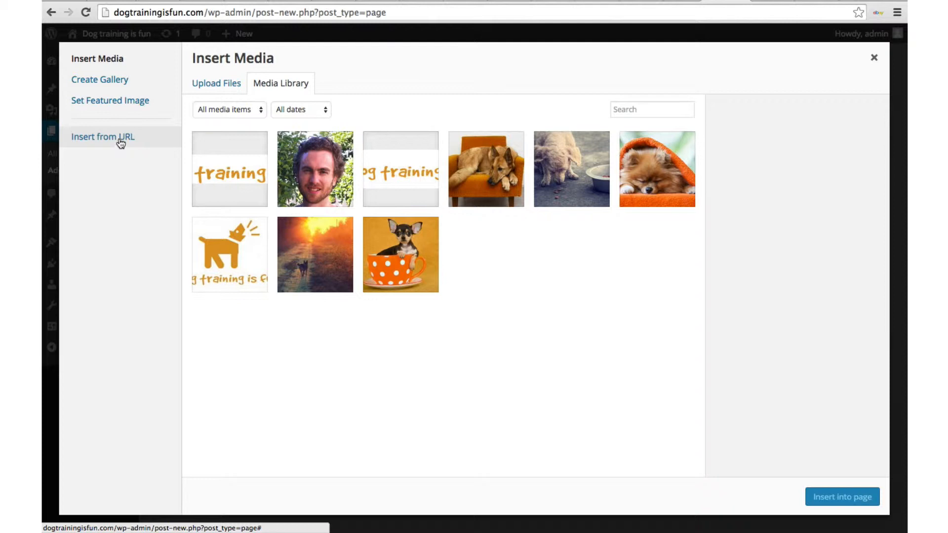
click(121, 143)
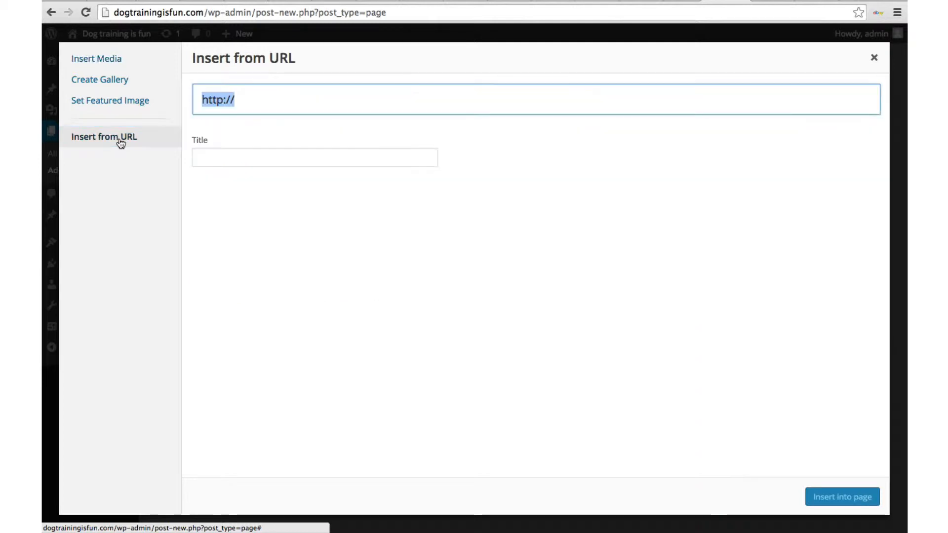
drag(266, 98, 179, 105)
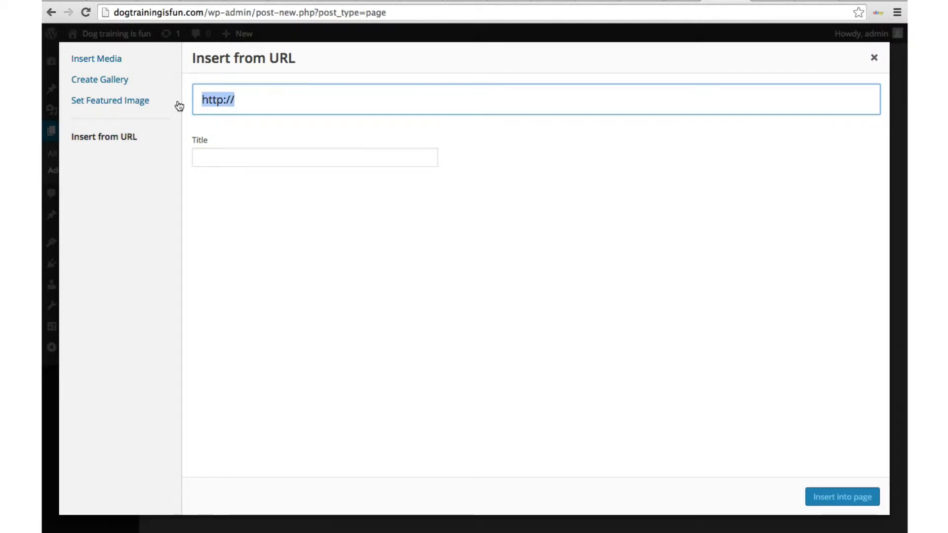
text(https://www.youtube.com/watch?v=qBGbVIL_HG8)
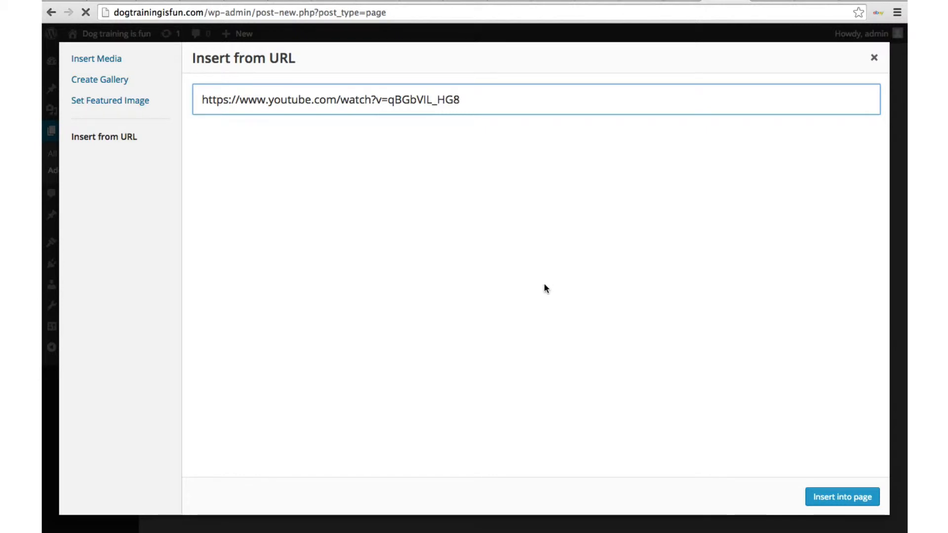
scroll(544, 284, down, 3)
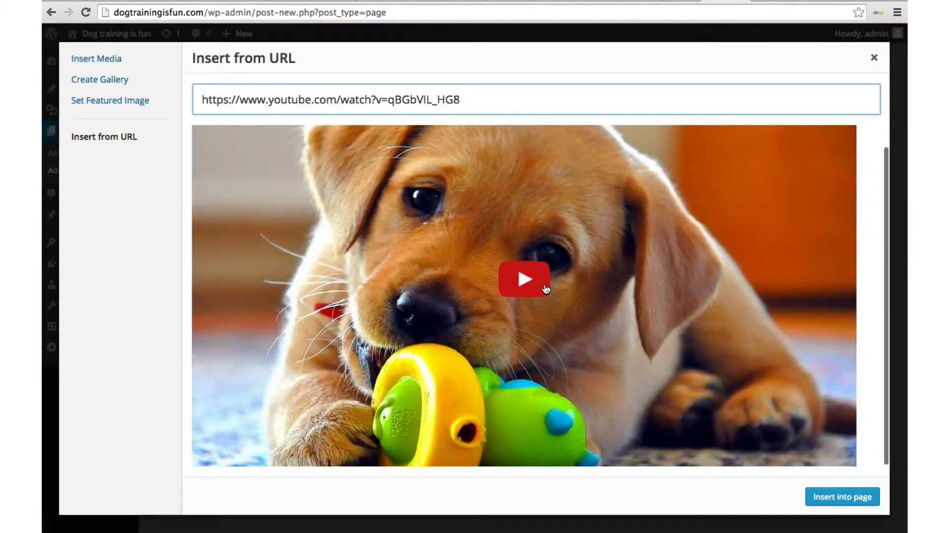
click(821, 498)
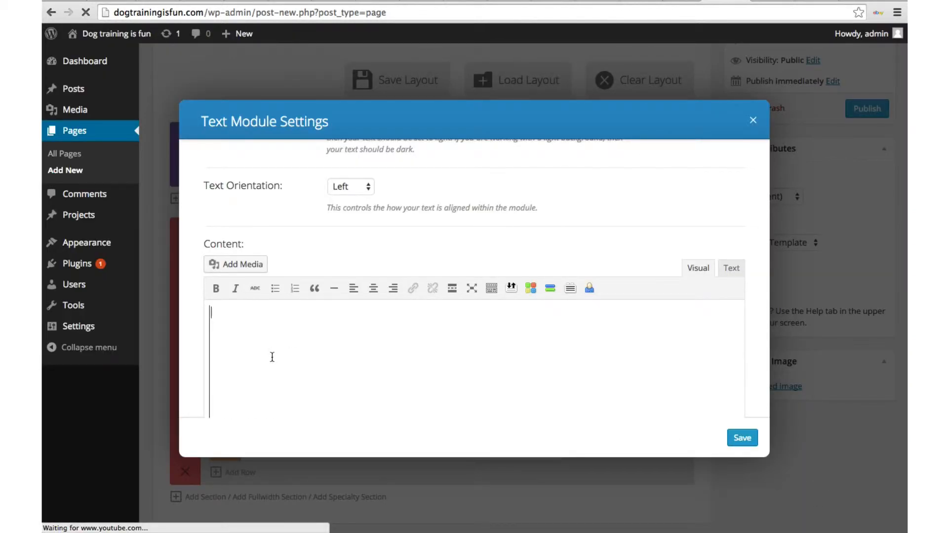
Check the embedded video's placement in the Text module's content and save the module settings.
scroll(272, 357, down, 5)
scroll(272, 357, down, 3)
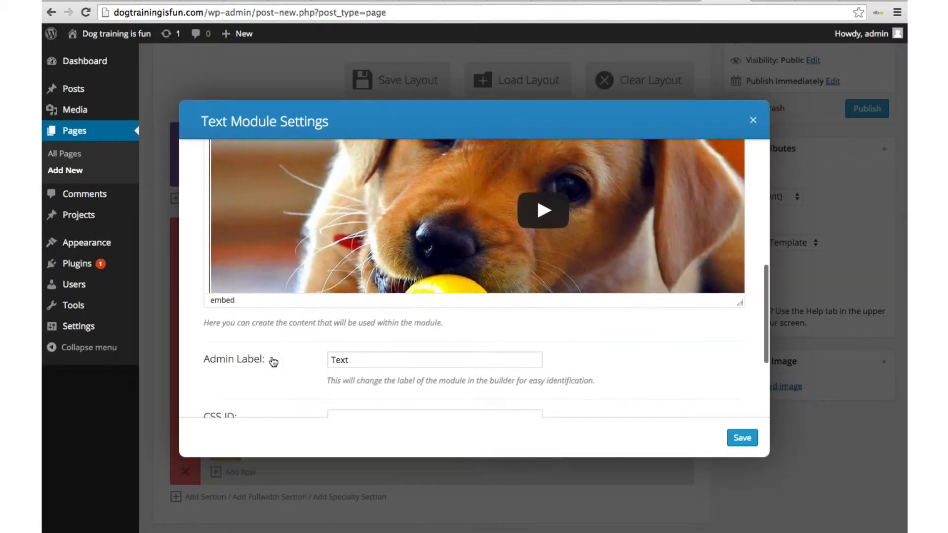
scroll(289, 316, down, 4)
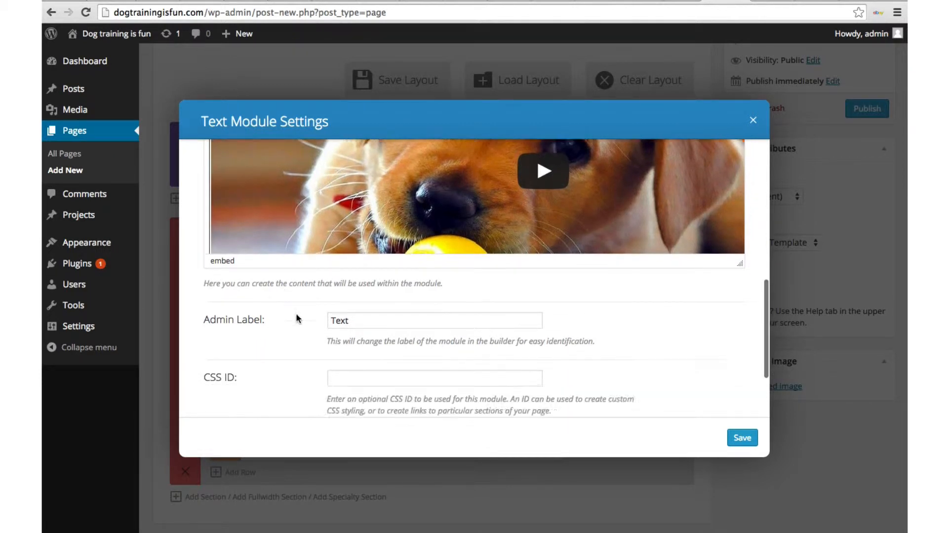
scroll(288, 254, up, 3)
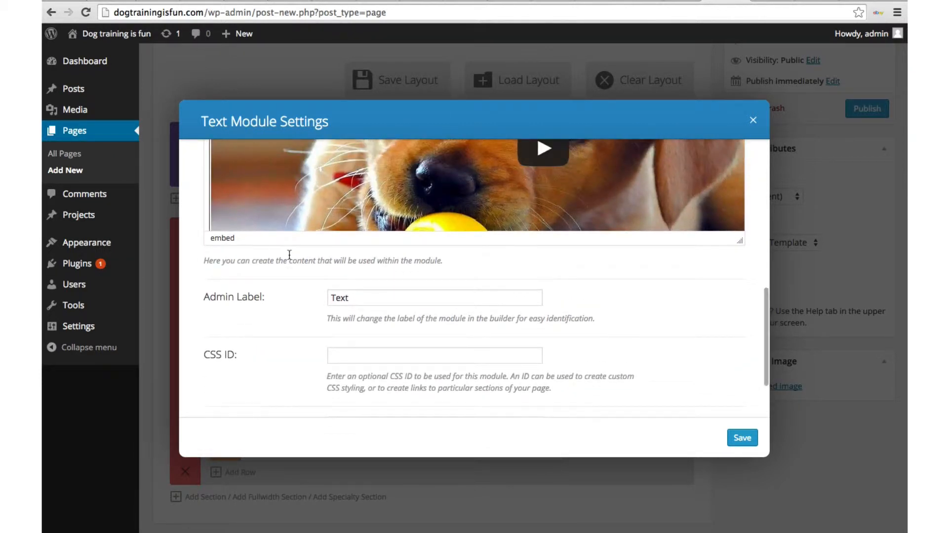
scroll(289, 254, up, 3)
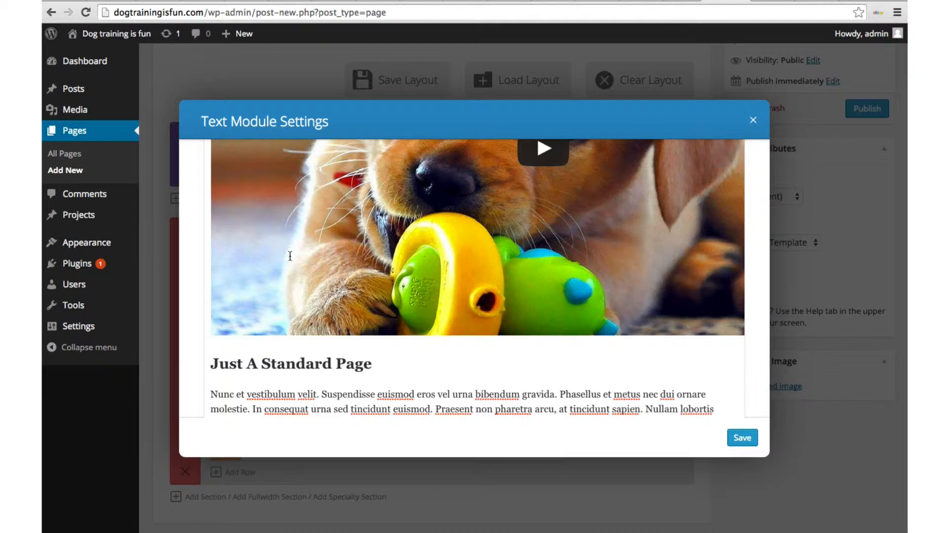
click(729, 436)
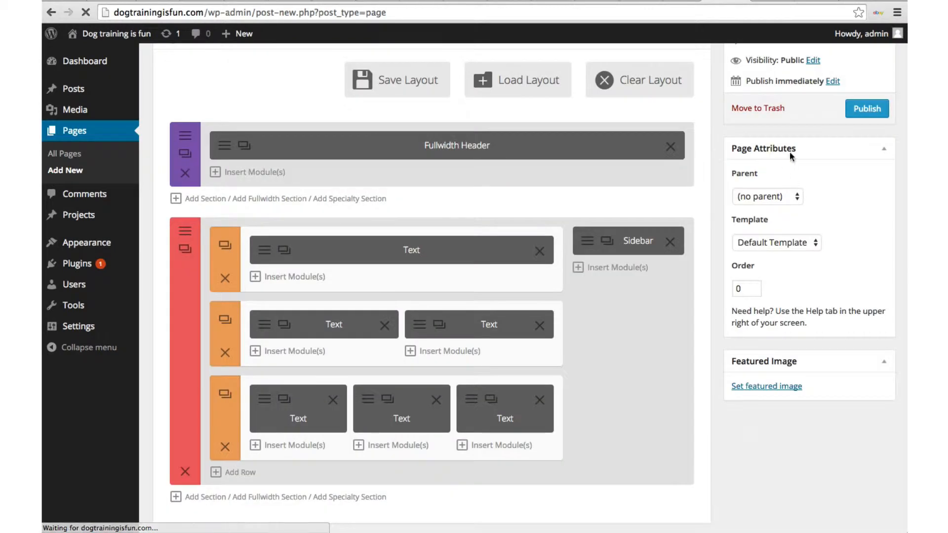
Preview the updated page and examine the embedded video, the text below it and the sidebar.
scroll(840, 112, up, 3)
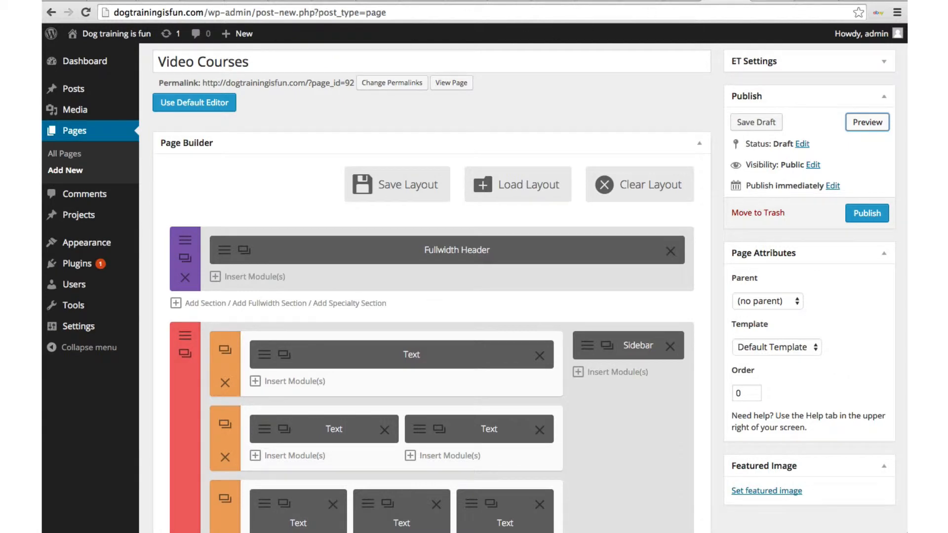
click(758, 1)
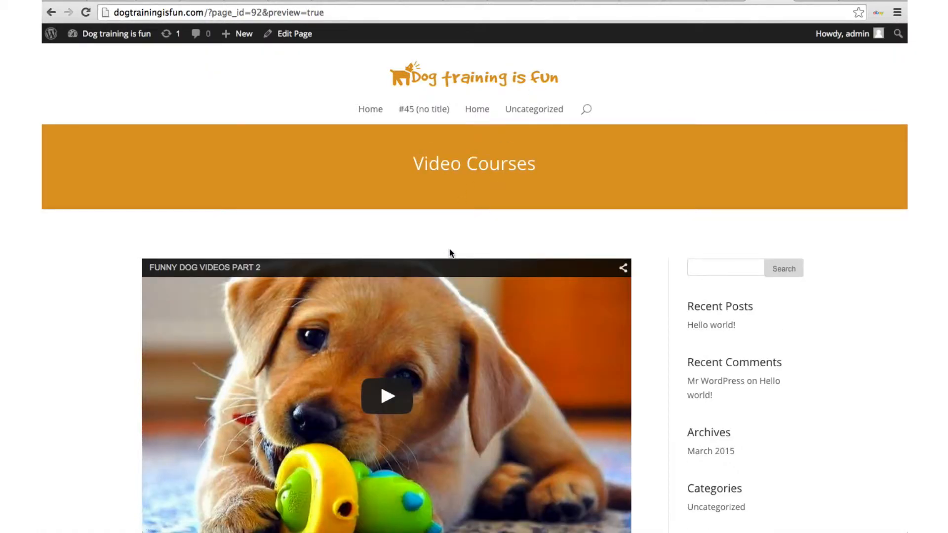
scroll(450, 249, down, 6)
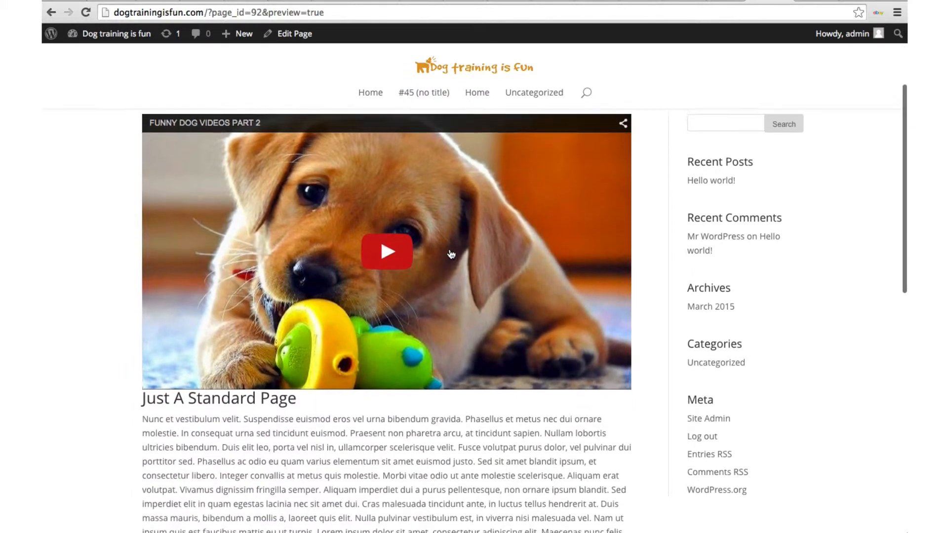
scroll(450, 254, down, 2)
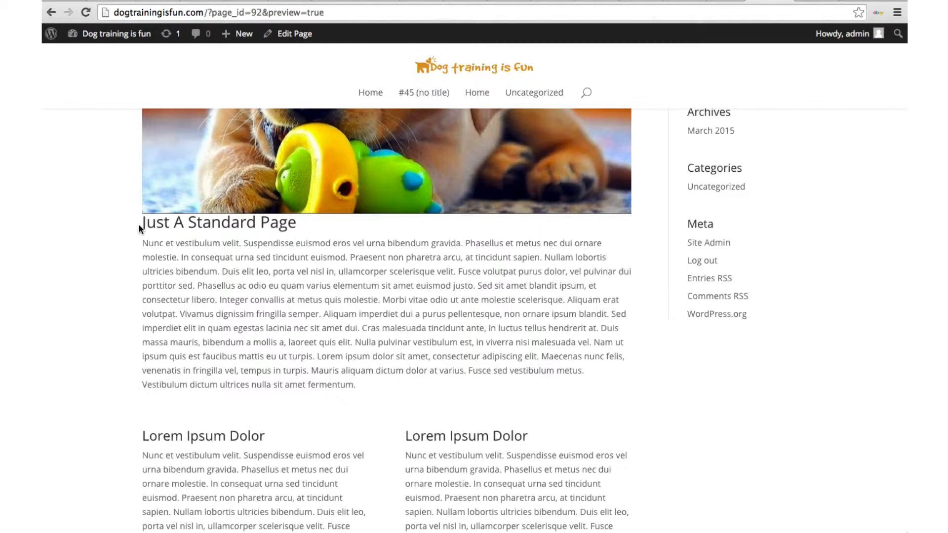
scroll(139, 226, down, 8)
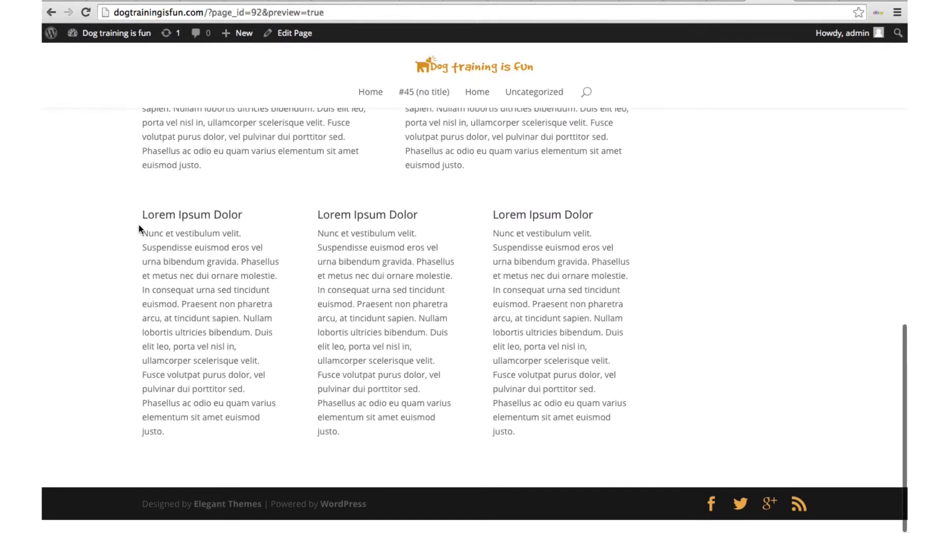
scroll(139, 228, up, 9)
scroll(139, 228, up, 3)
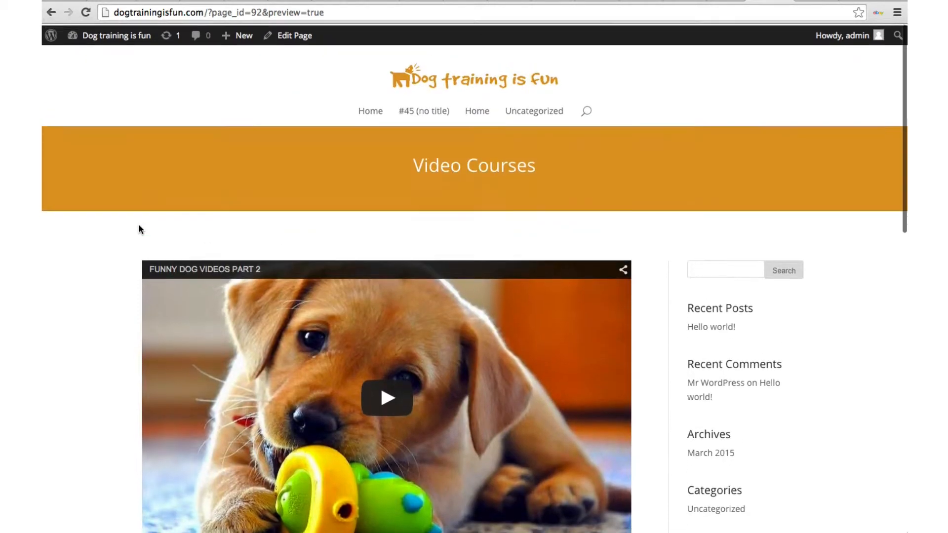
scroll(139, 228, down, 2)
scroll(139, 229, down, 1)
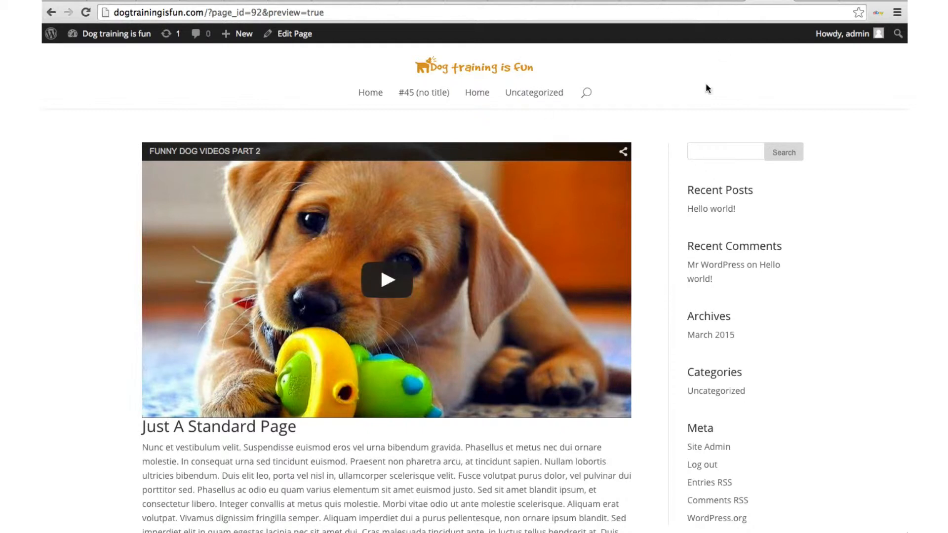
scroll(664, 157, down, 1)
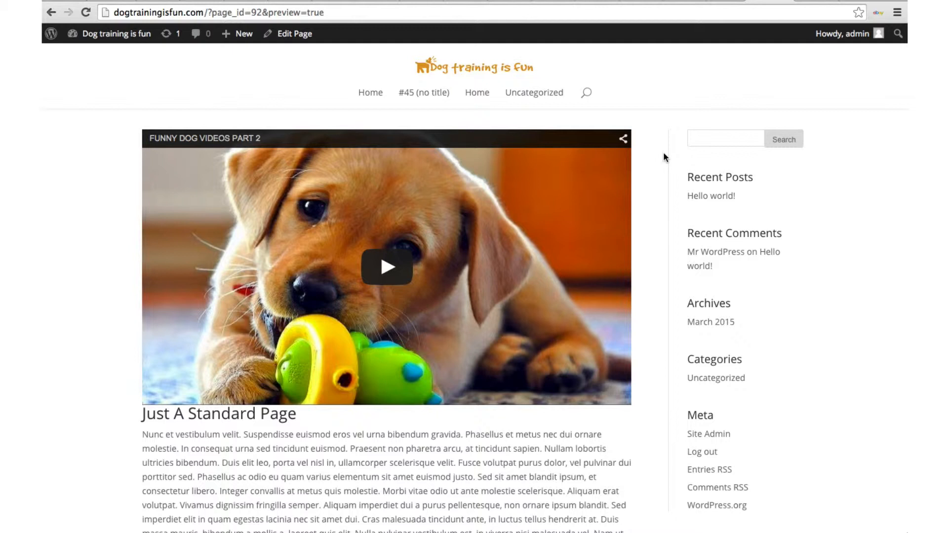
Switch back to the page editor, then reopen the preview and examine the spacing below the video and the sidebar widgets.
click(724, 1)
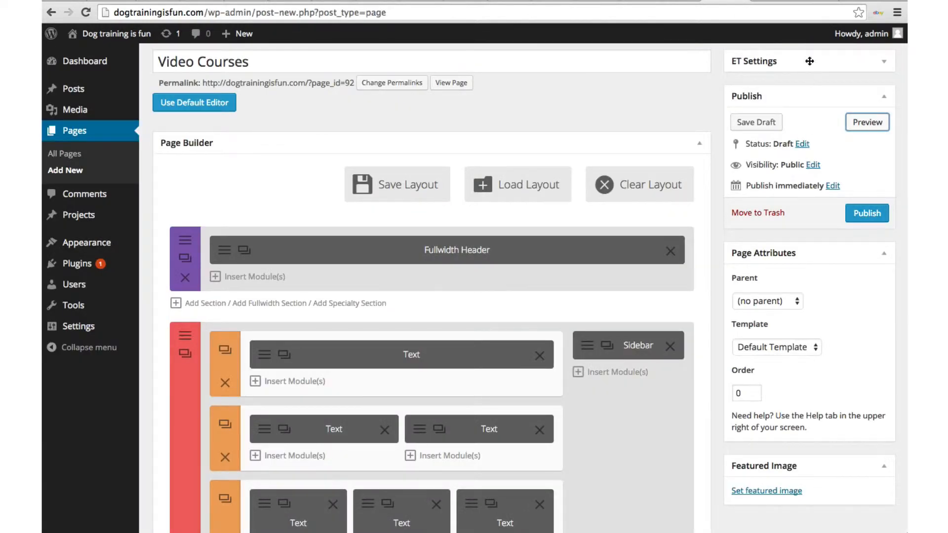
click(771, 1)
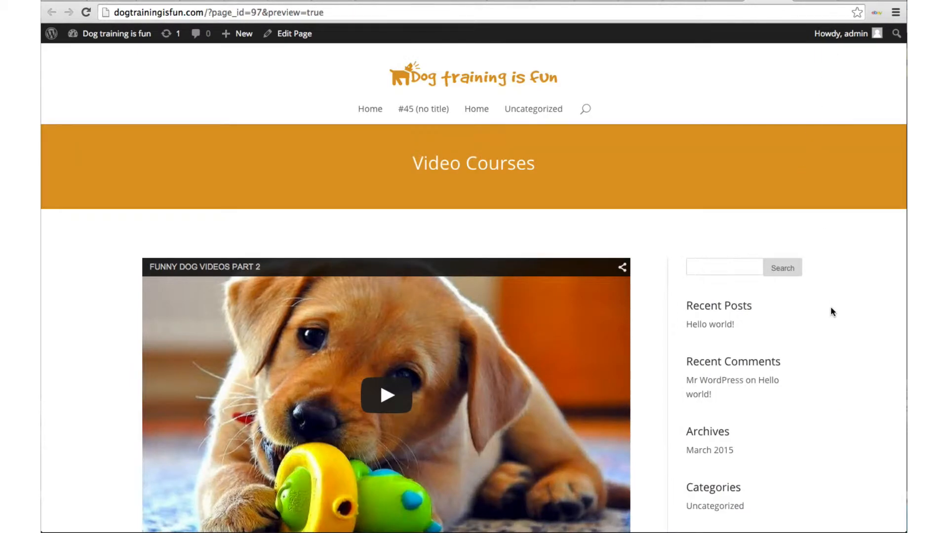
scroll(832, 309, down, 3)
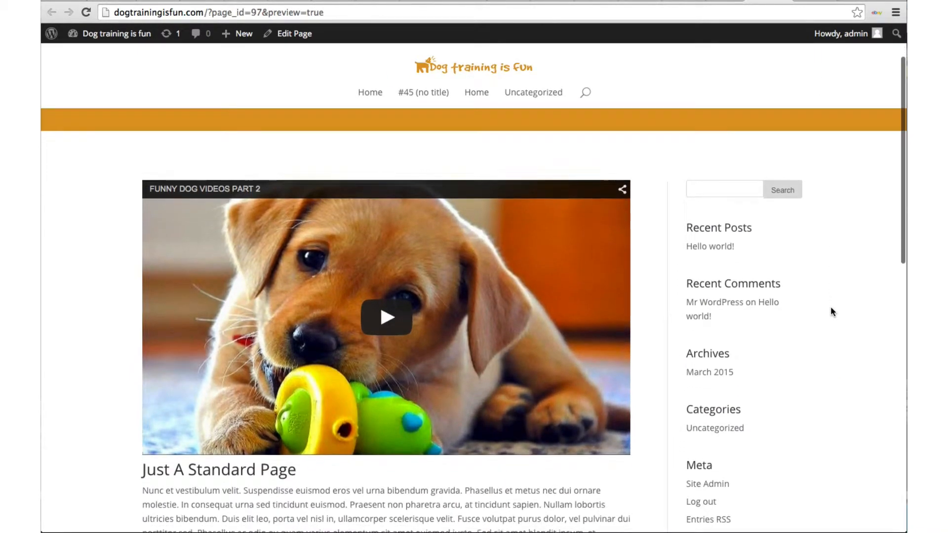
scroll(831, 309, down, 4)
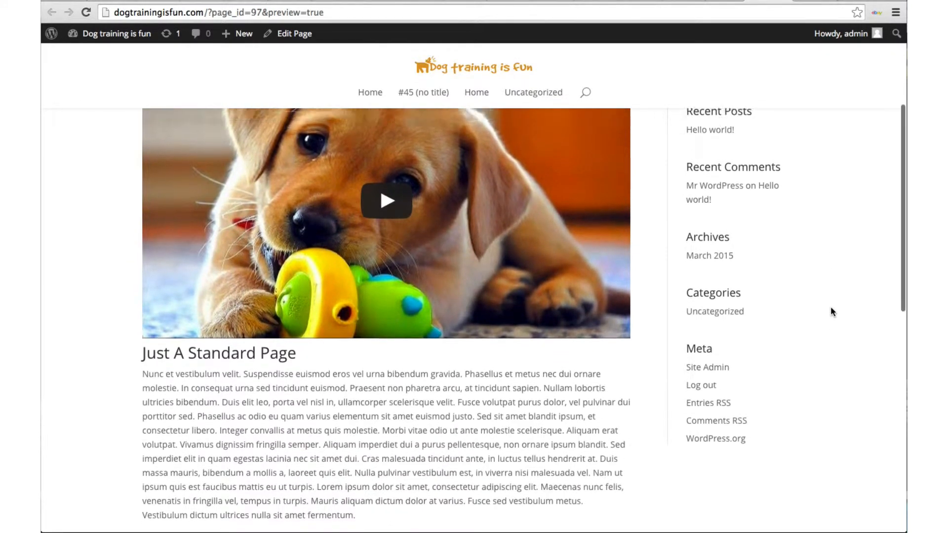
scroll(831, 307, up, 3)
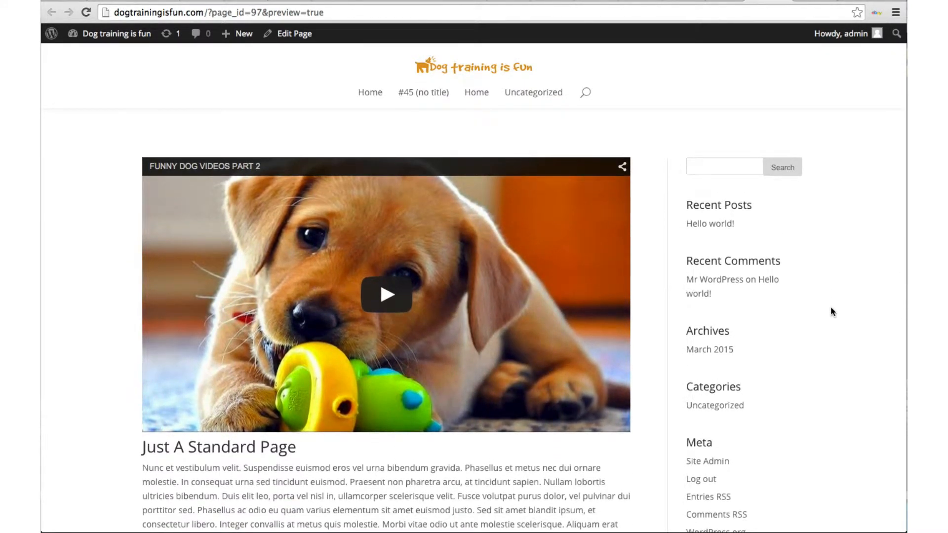
scroll(831, 312, down, 5)
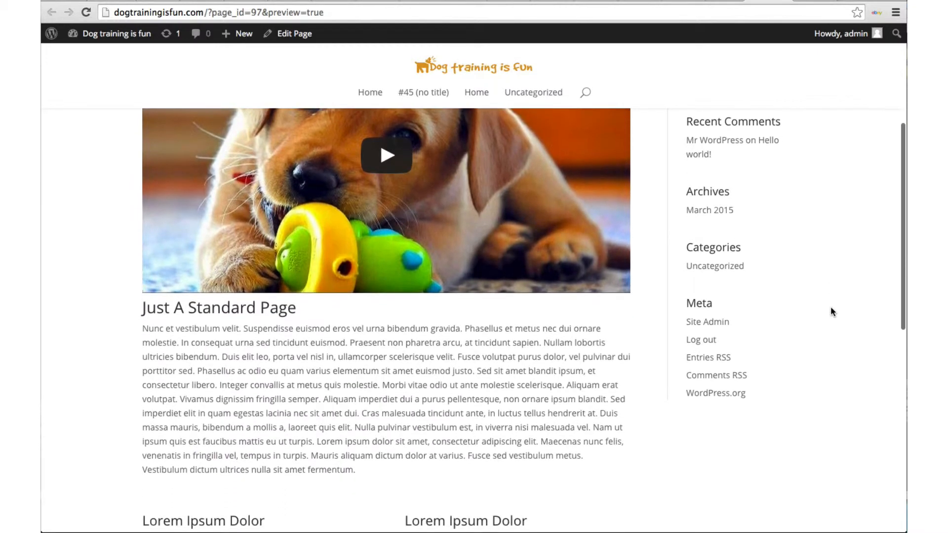
scroll(830, 311, up, 3)
scroll(831, 311, up, 1)
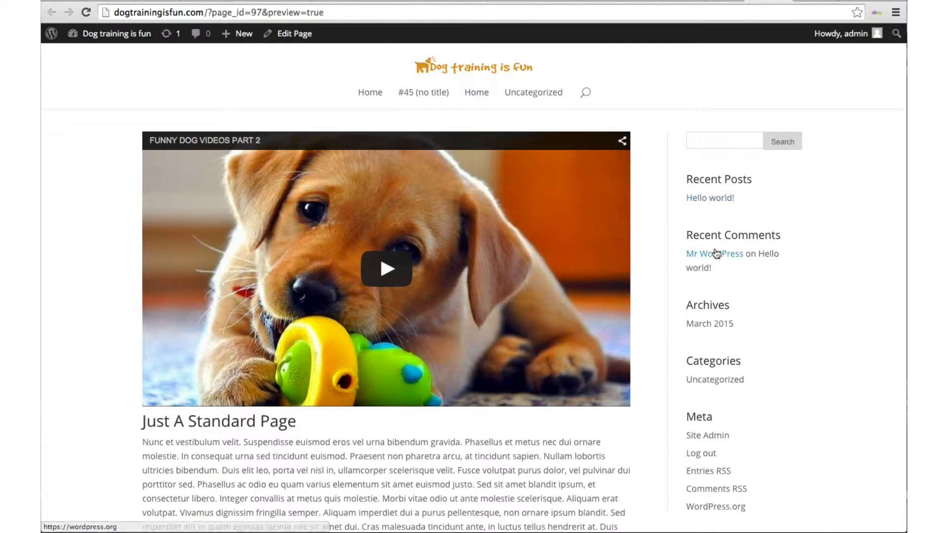
Look over the rest of the page preview, then return to the editor and publish the Video Courses page.
scroll(716, 254, down, 3)
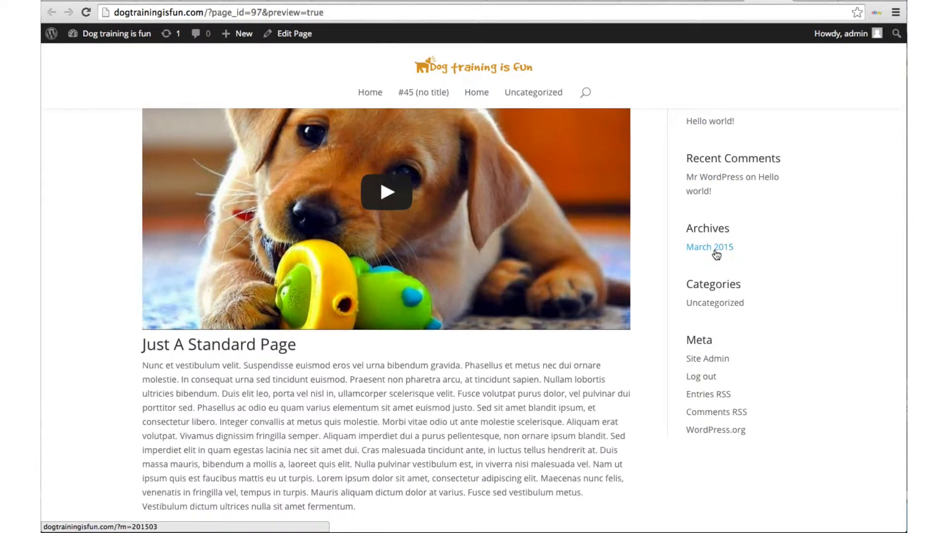
scroll(716, 255, down, 2)
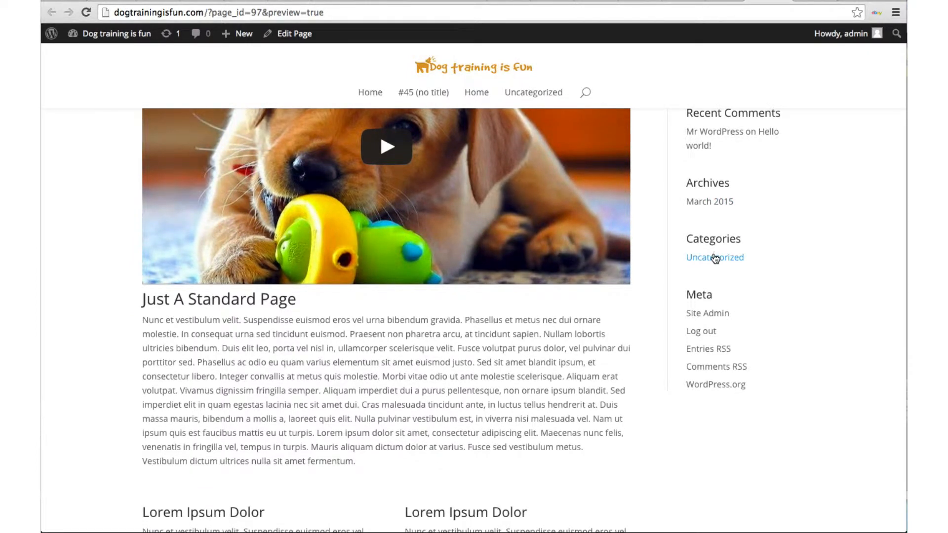
scroll(715, 259, up, 10)
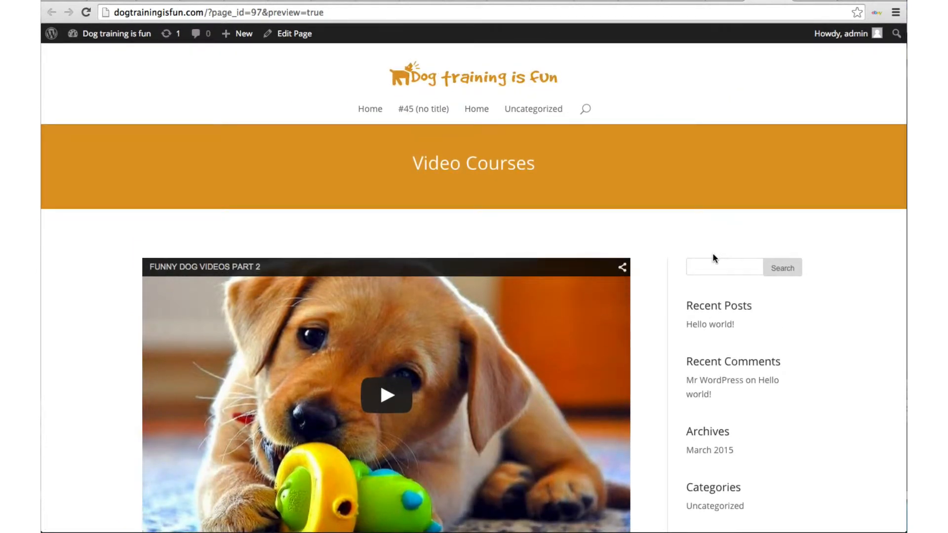
click(719, 5)
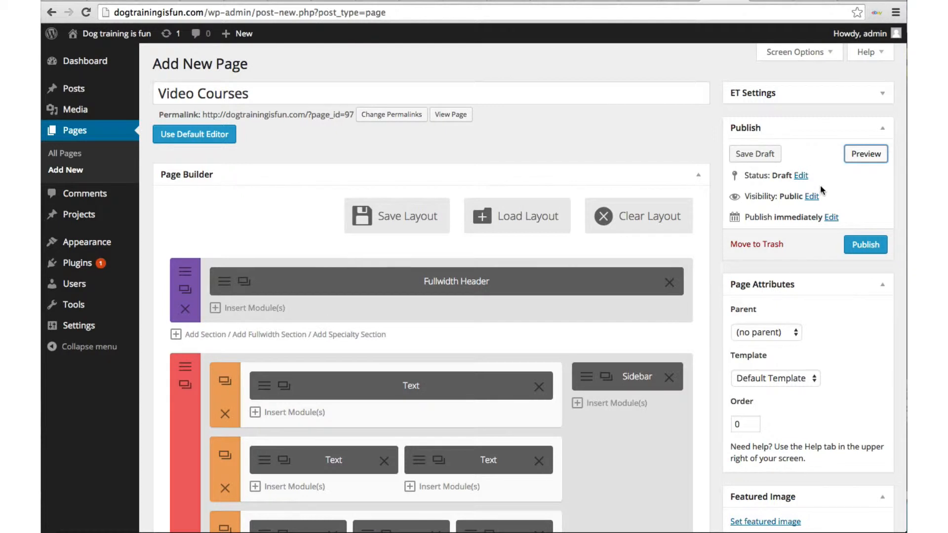
click(856, 244)
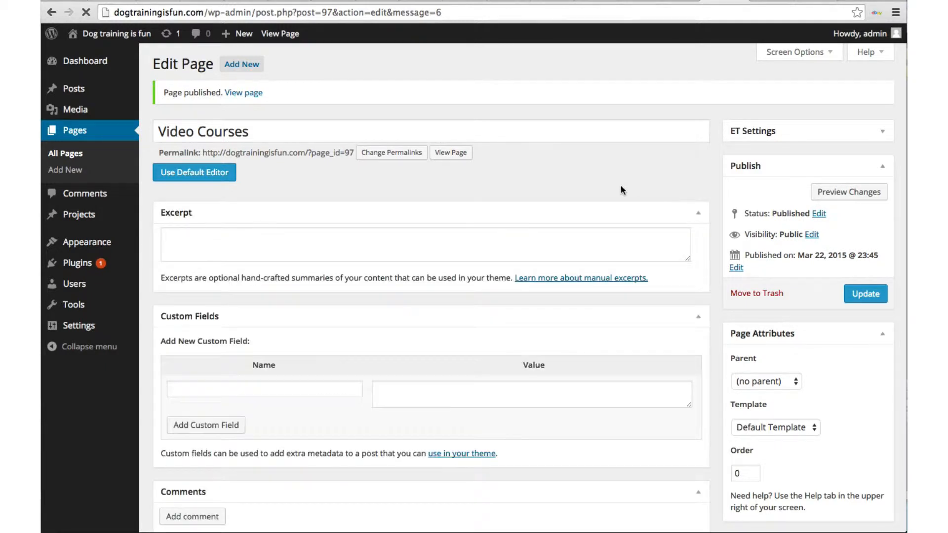
Start a new post titled "A post about dogs" with "Example text" as its body.
mouse_move(65, 89)
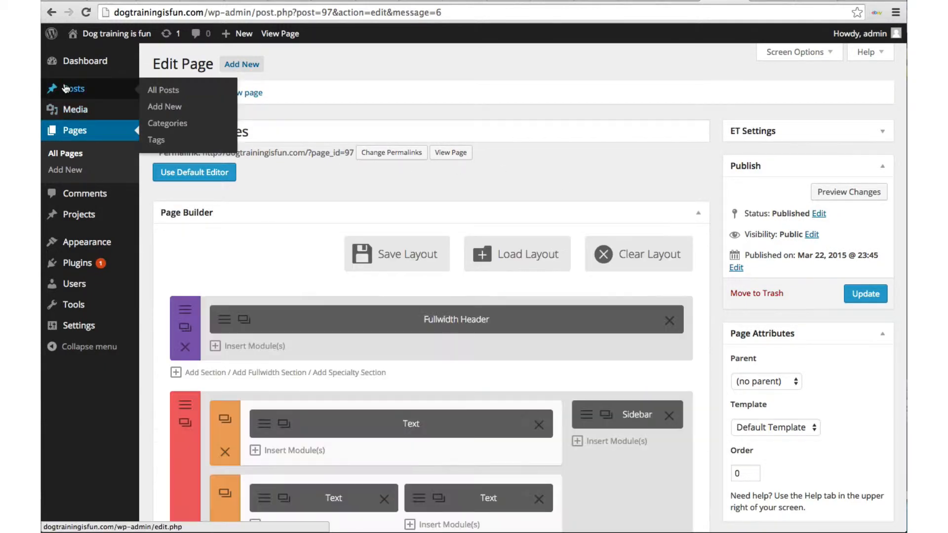
click(152, 106)
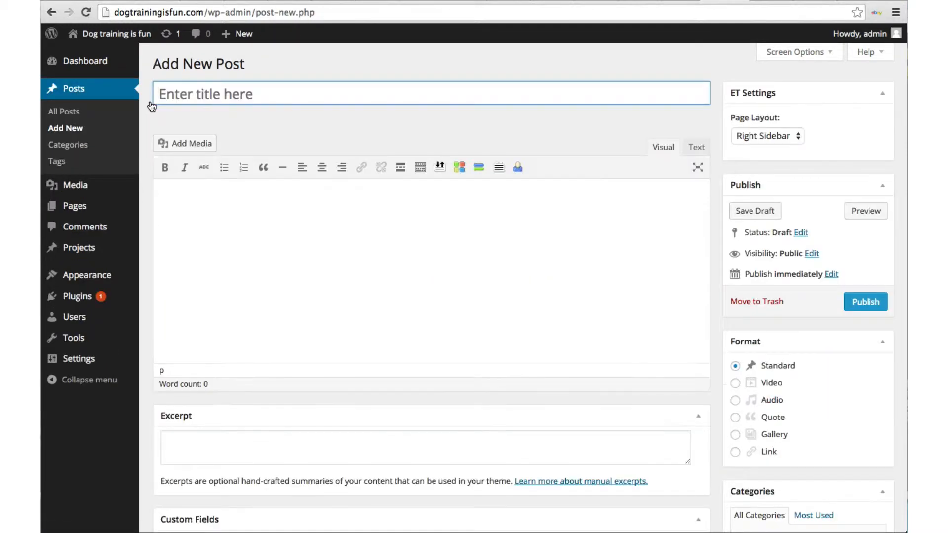
text(Ex)
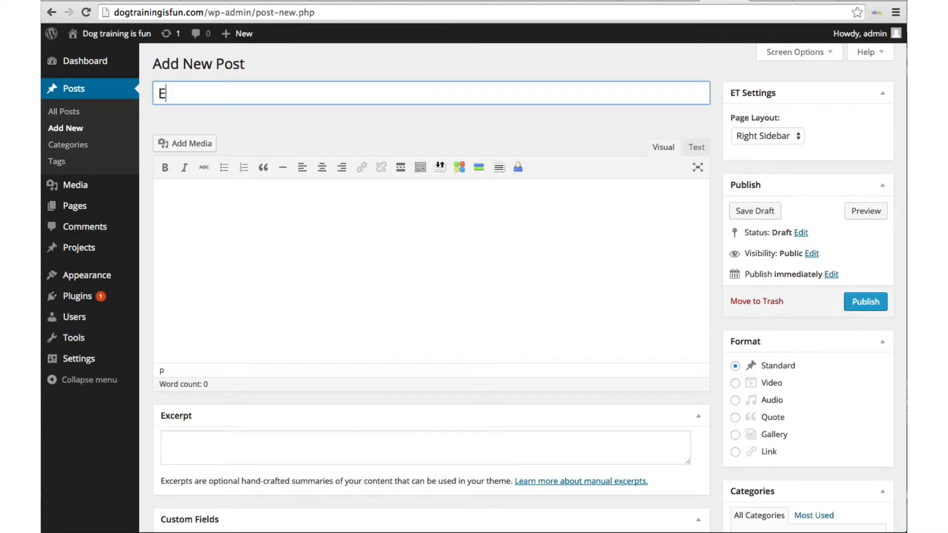
key(BackSpace)
key(BackSpace)
text(A post about )
text(d)
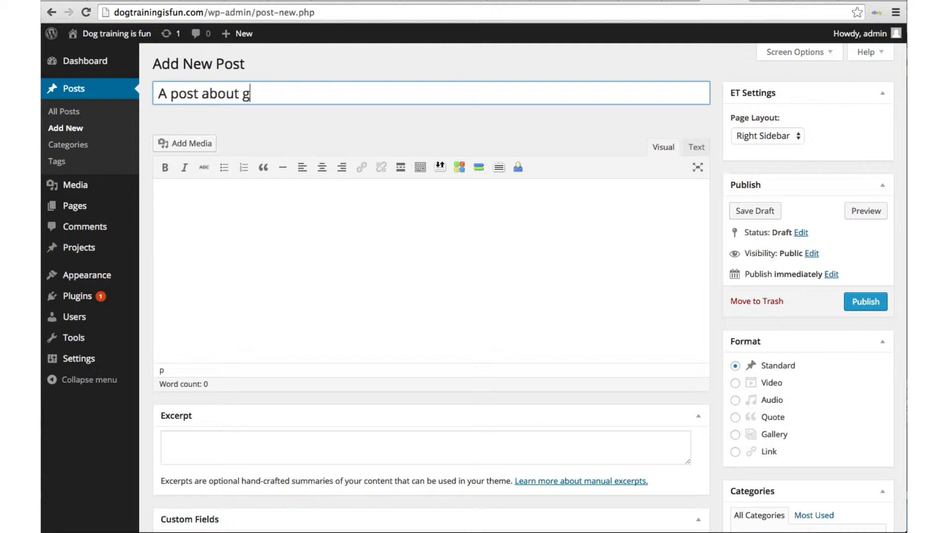
text(ogs)
click(182, 199)
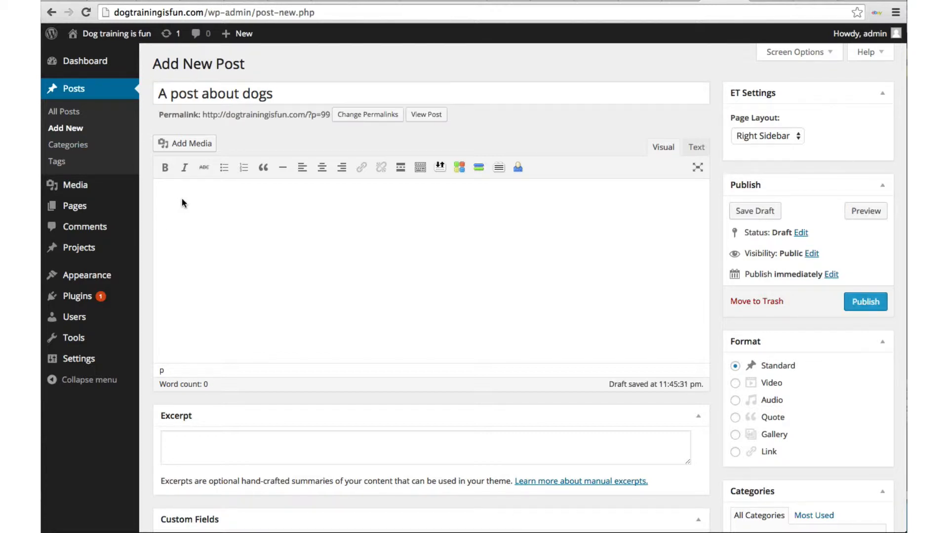
text(Example text)
Examine the new post's editing options, including the page layout, format, categories, tags, featured image and publish settings.
scroll(218, 249, down, 1)
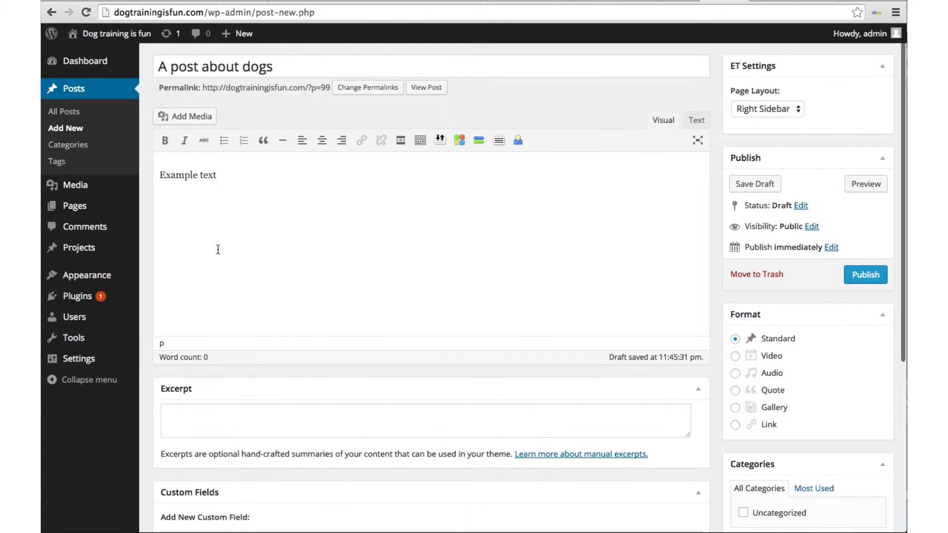
scroll(217, 250, up, 1)
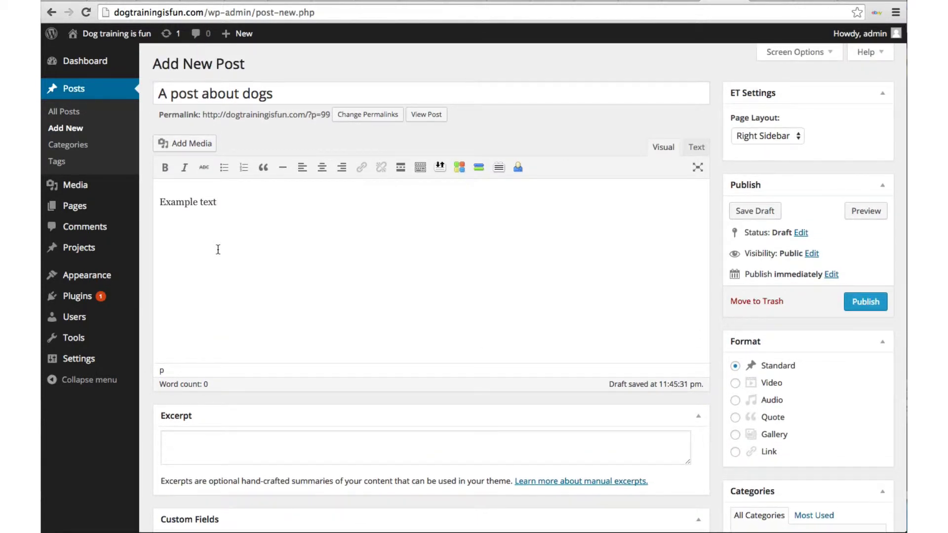
scroll(218, 249, down, 1)
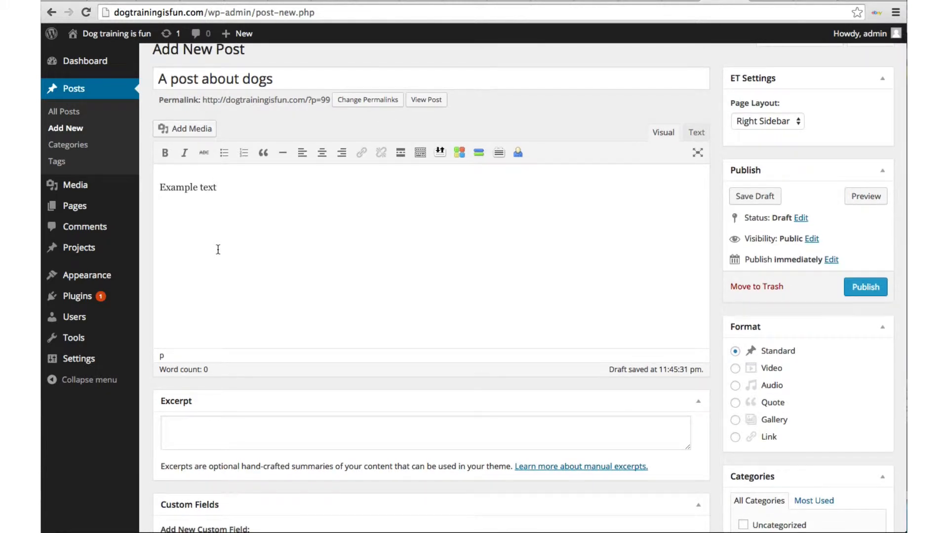
scroll(218, 249, down, 4)
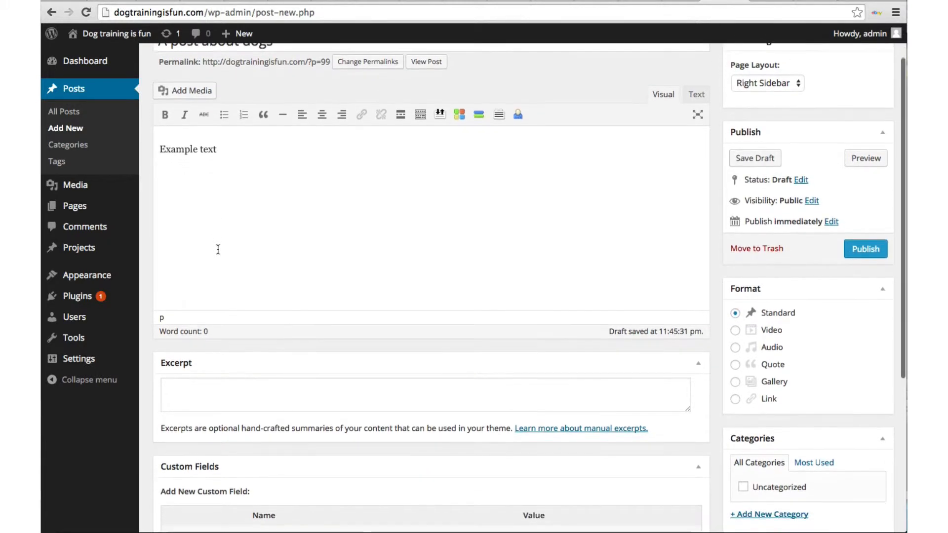
scroll(218, 249, down, 8)
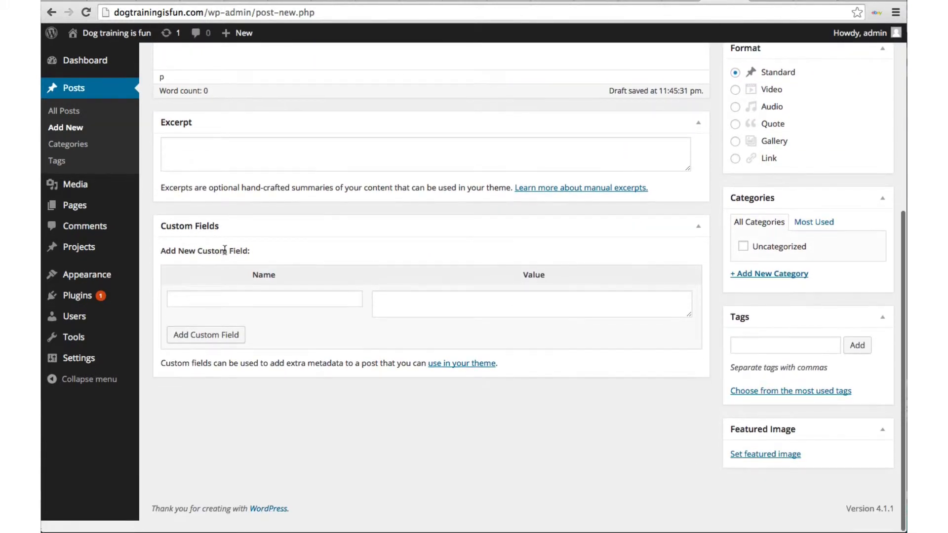
scroll(583, 404, up, 7)
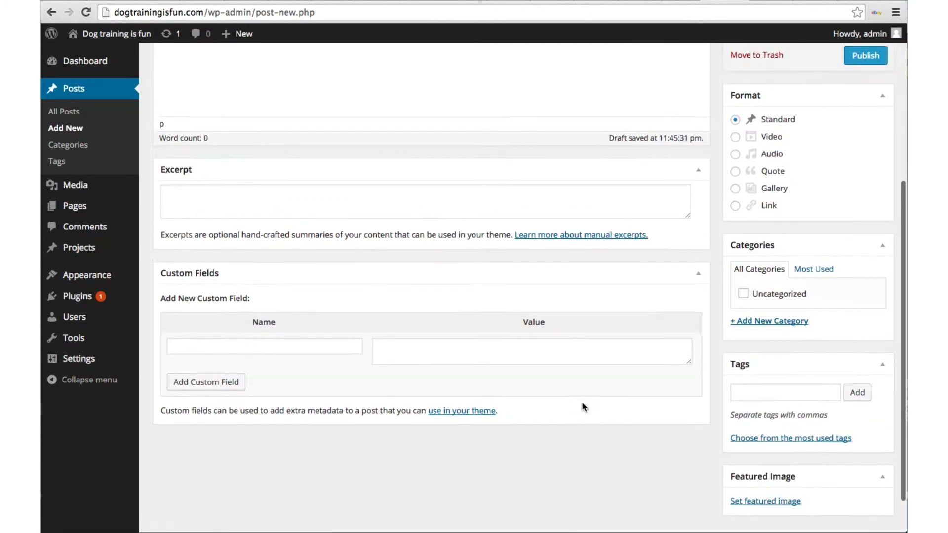
scroll(584, 403, up, 8)
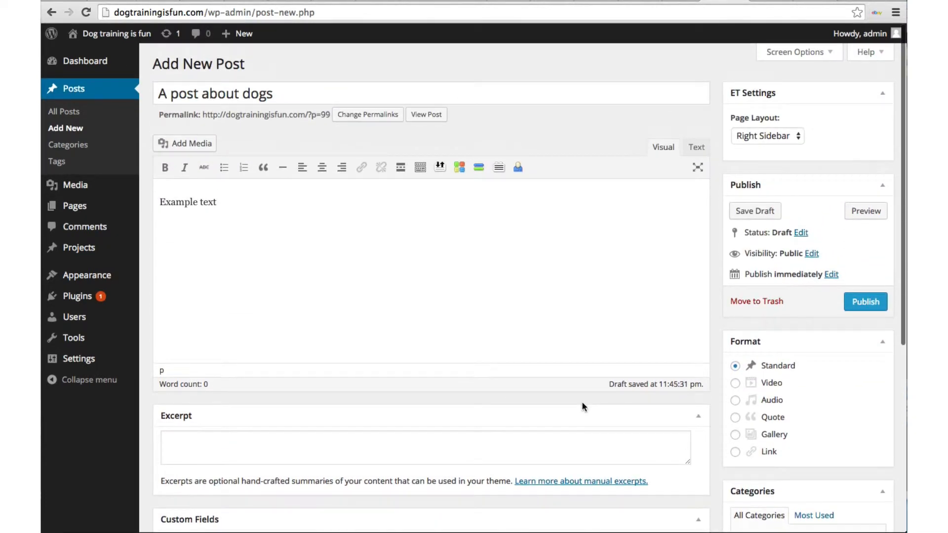
scroll(583, 404, down, 6)
scroll(584, 404, down, 3)
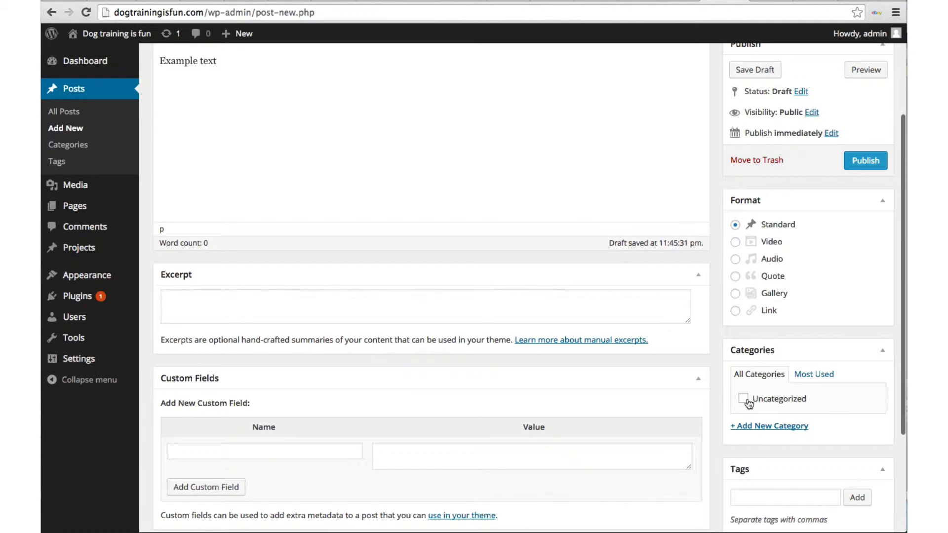
scroll(739, 399, down, 5)
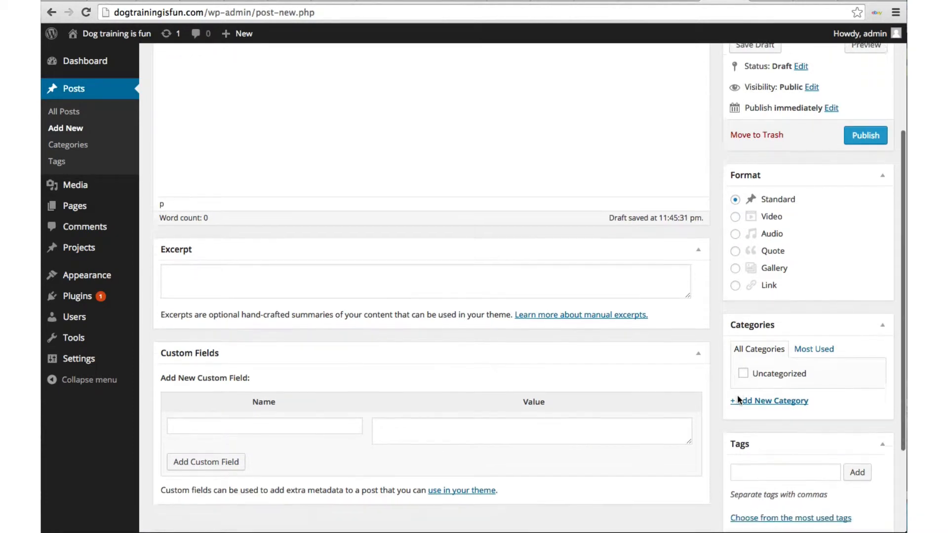
scroll(738, 397, down, 1)
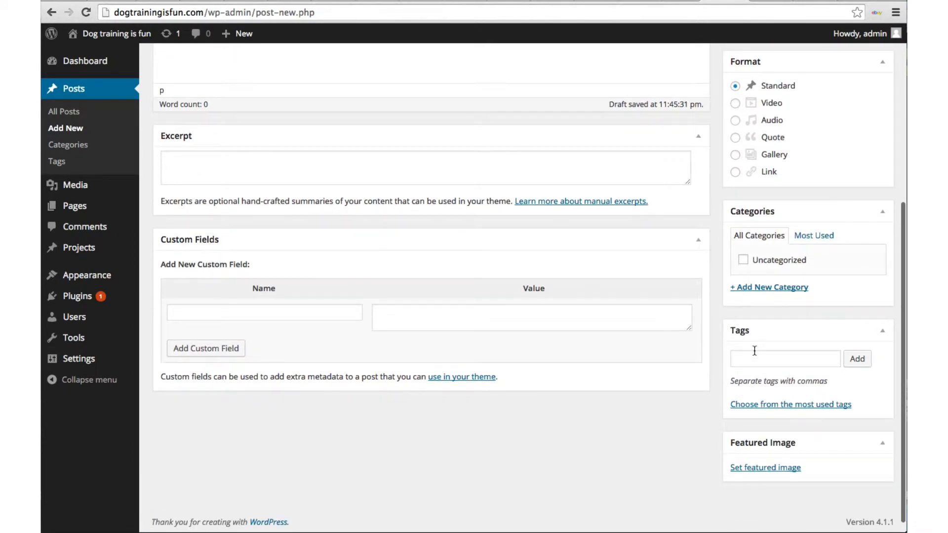
scroll(753, 351, up, 11)
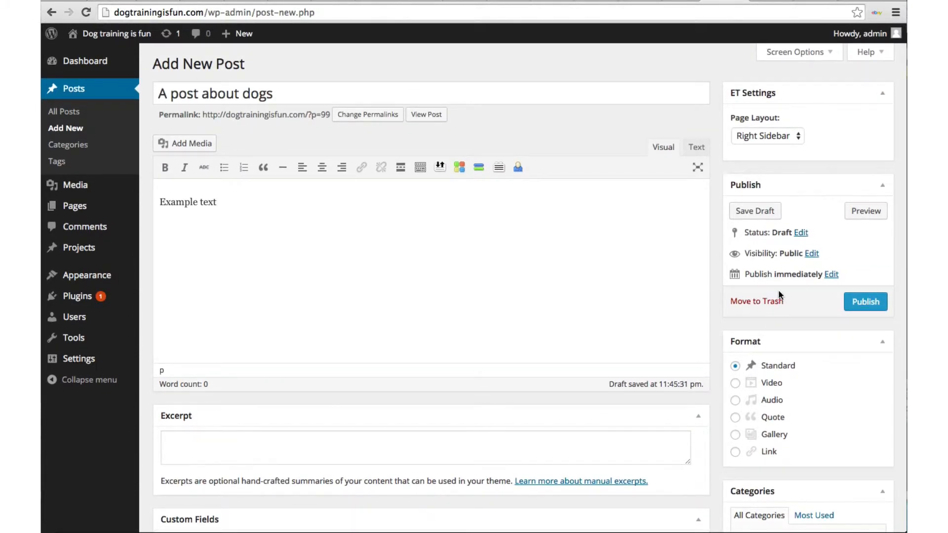
scroll(808, 274, up, 1)
Leave the post editor for the dashboard without saving the changes, and publish a new page titled "About".
click(74, 66)
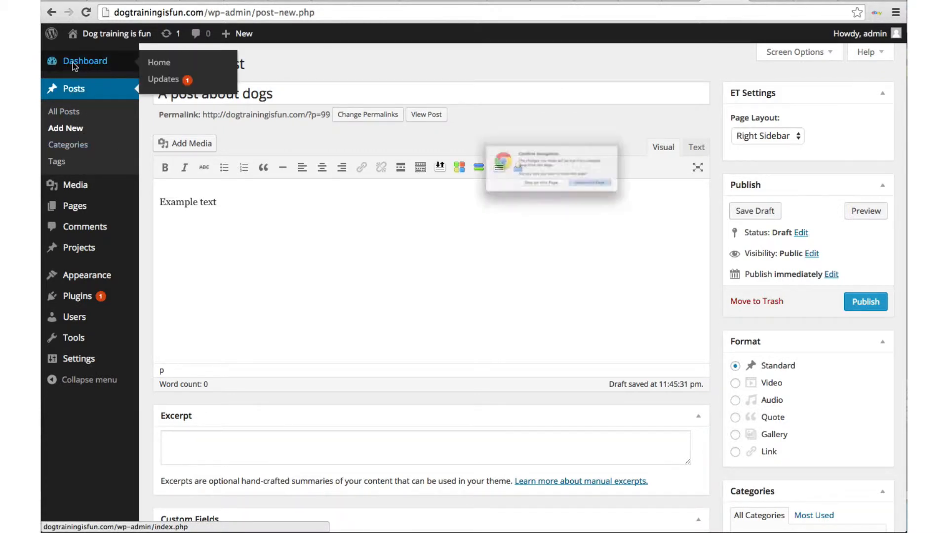
click(595, 197)
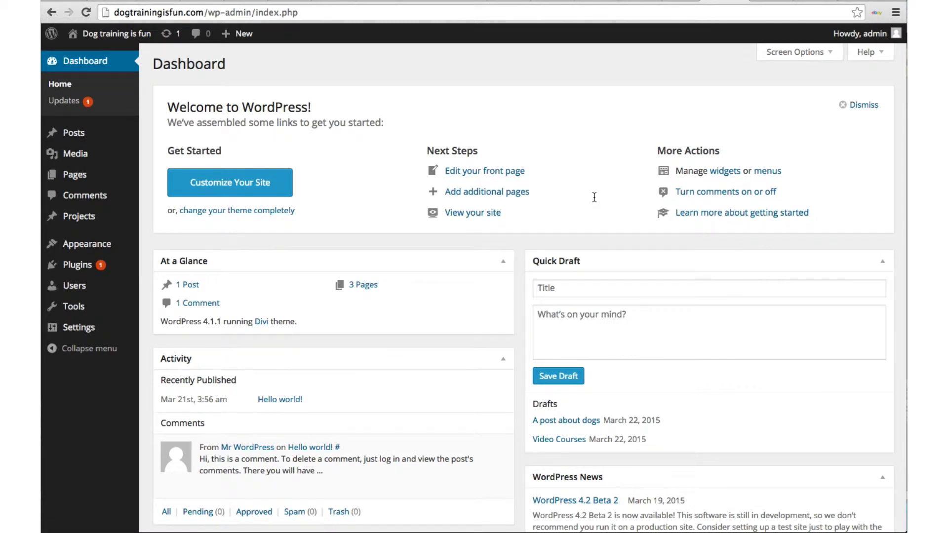
mouse_move(97, 183)
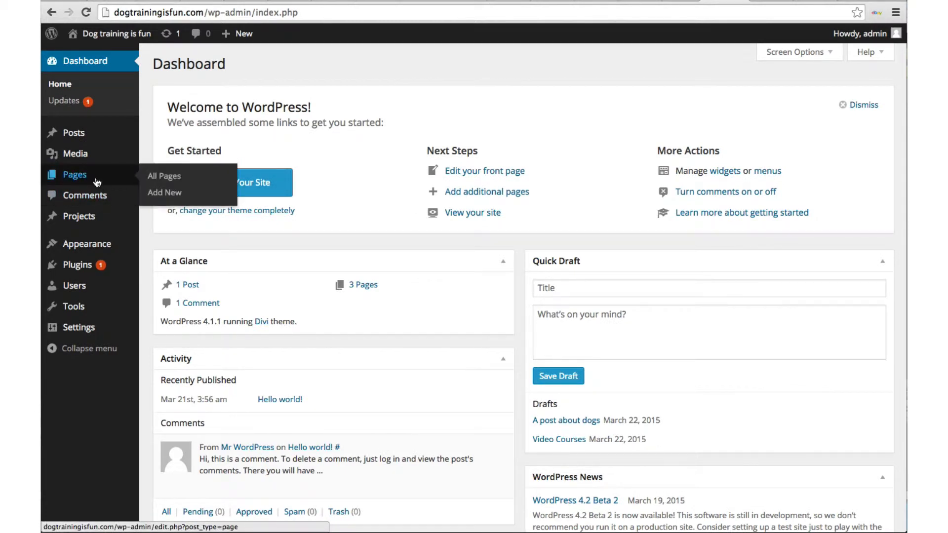
click(167, 193)
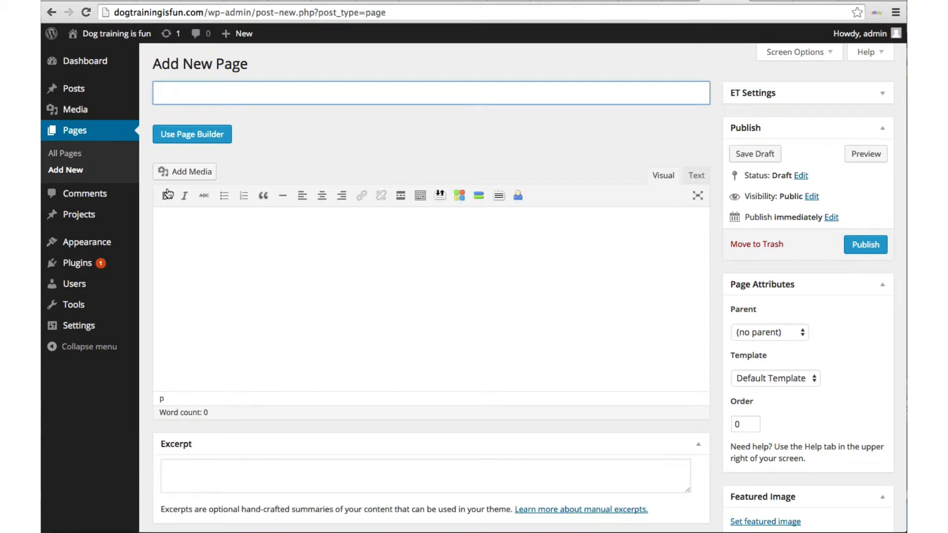
text(About)
click(851, 243)
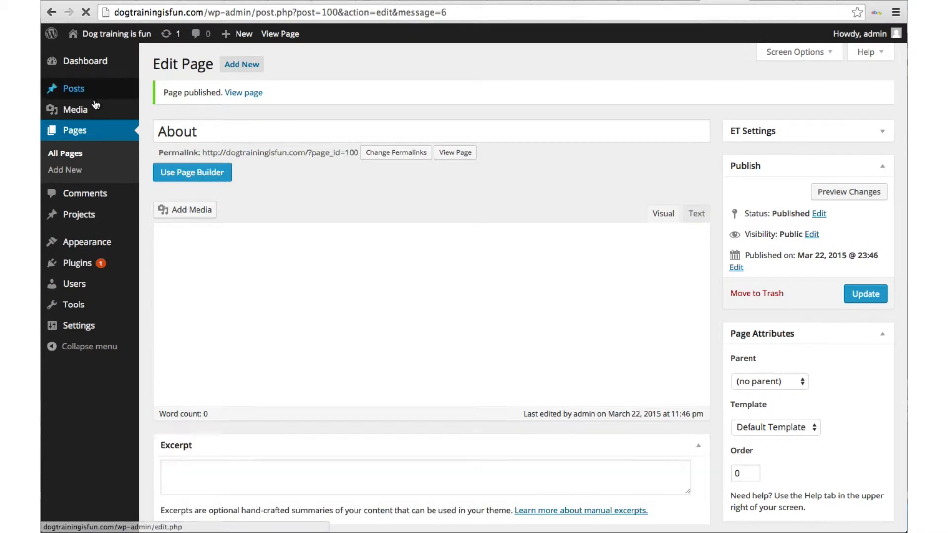
Add another new page titled "Contact" and publish it.
click(72, 170)
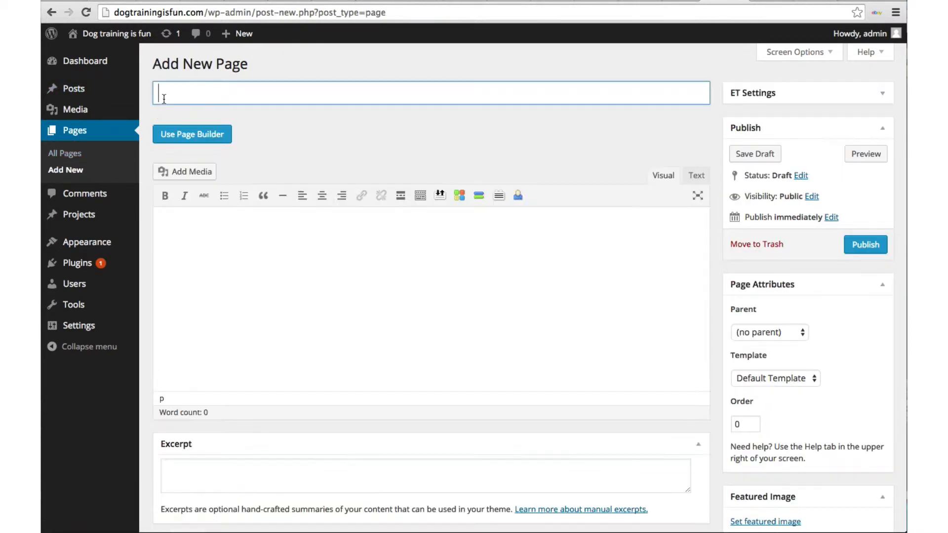
text(Contact)
click(862, 246)
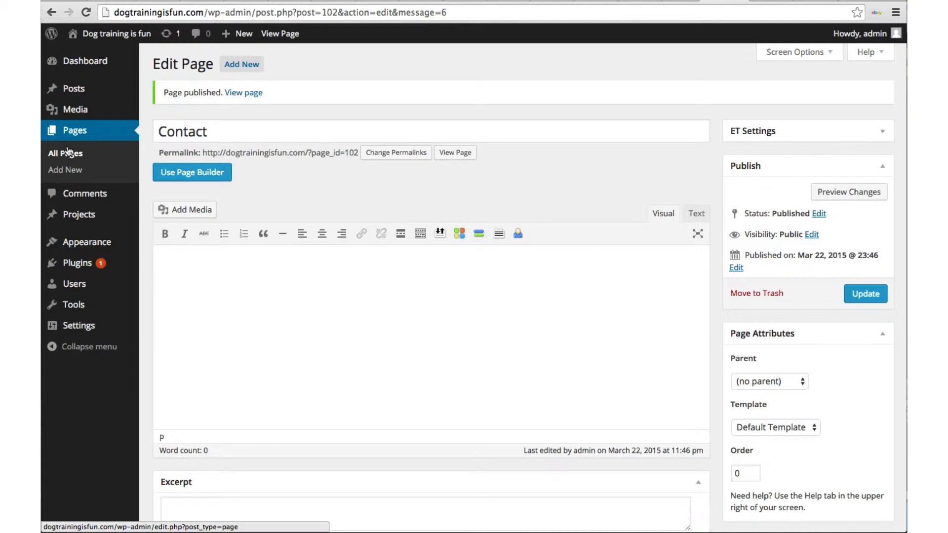
Return to the dashboard, go to menu management and create a navigation menu named "Main".
mouse_move(83, 68)
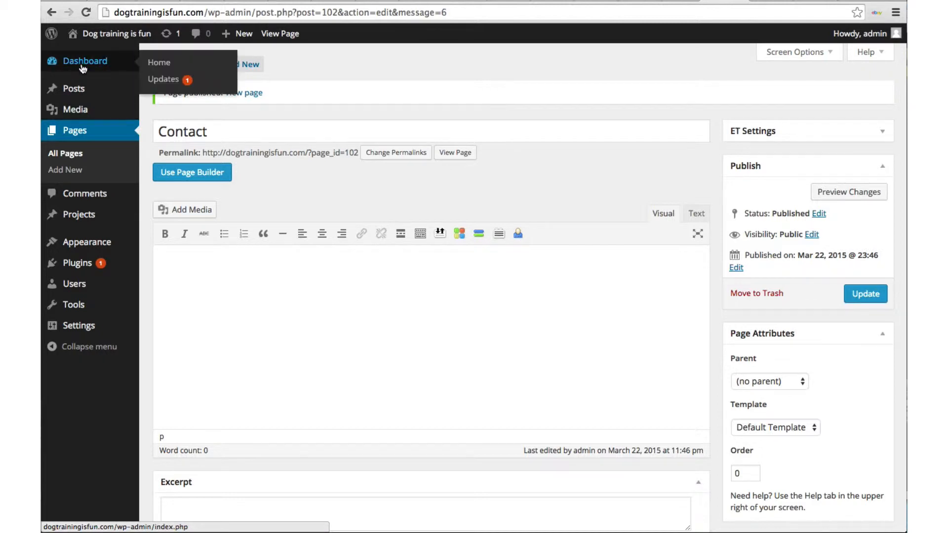
click(83, 68)
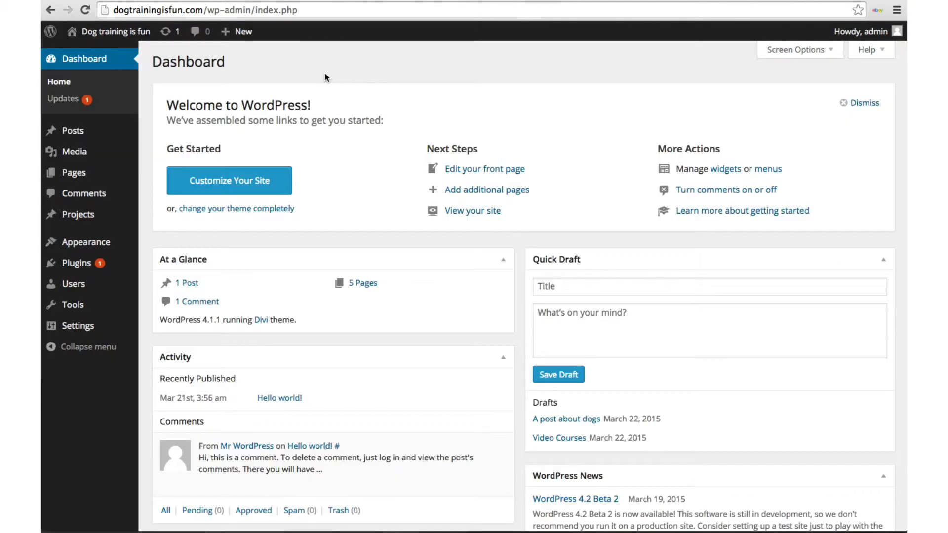
click(769, 170)
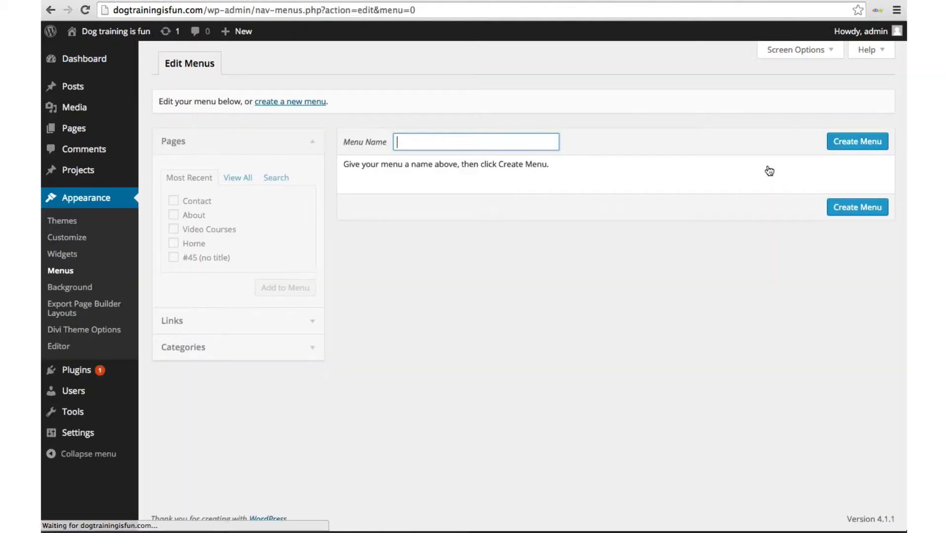
text(Main)
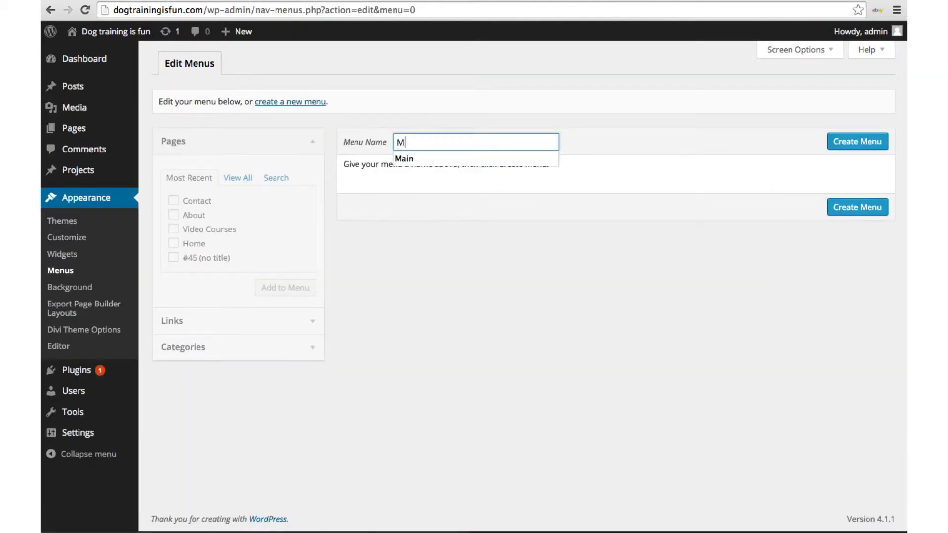
click(844, 143)
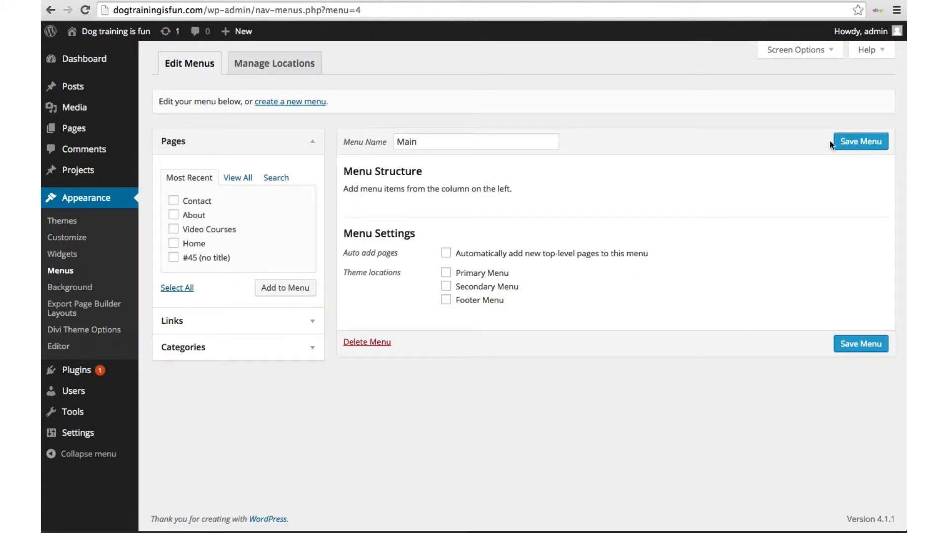
Add the Video Courses, About and Contact pages to the Main menu.
click(175, 231)
click(174, 218)
click(174, 201)
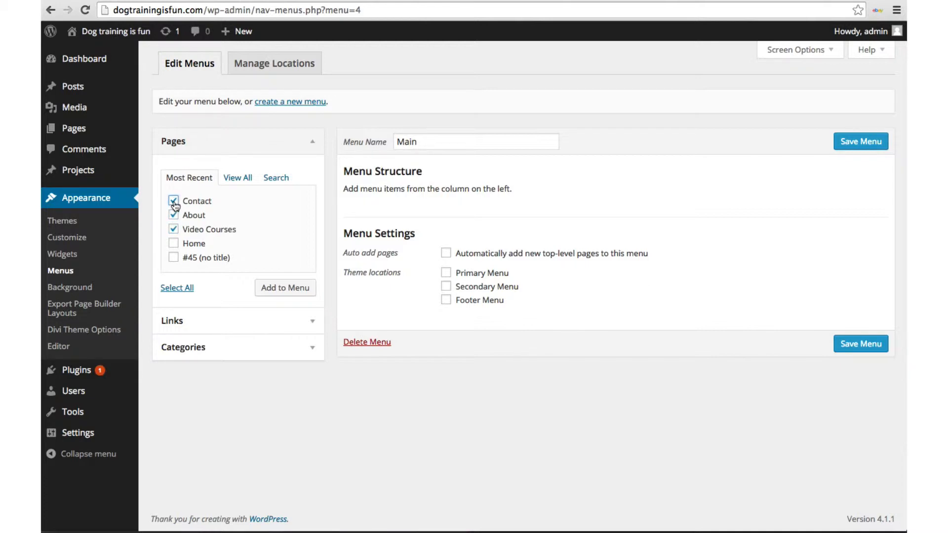
click(282, 288)
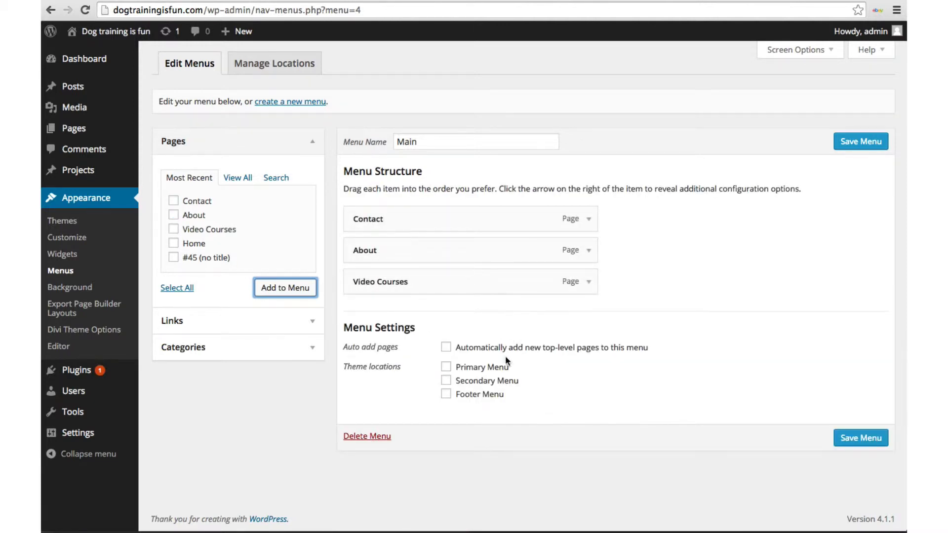
Assign the Main menu to the Primary Menu location, order its items Video Courses, About, Contact, and save the menu.
click(447, 367)
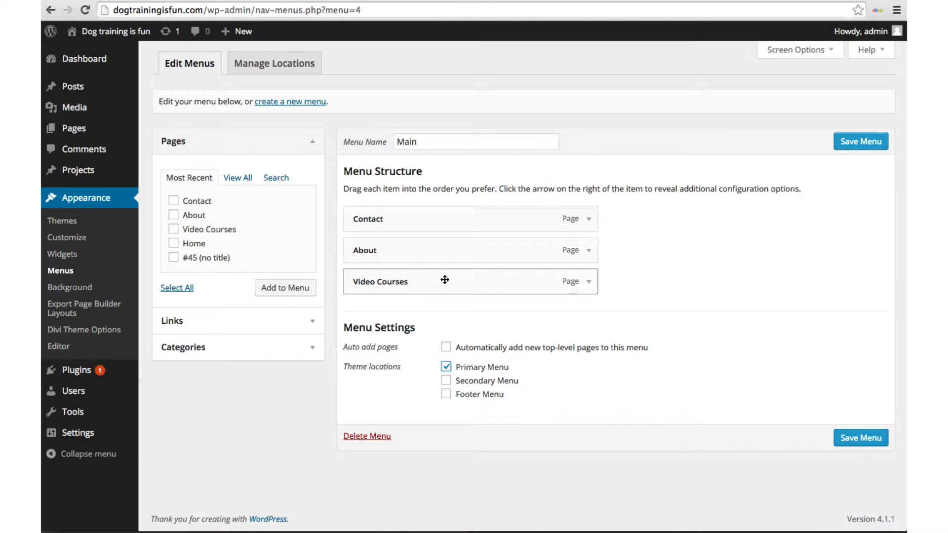
drag(445, 280, 458, 231)
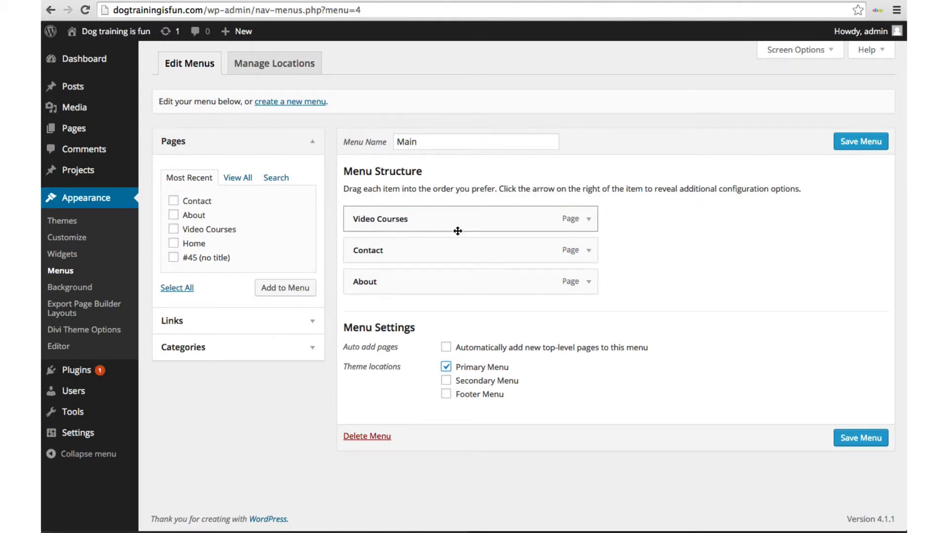
drag(432, 277, 435, 255)
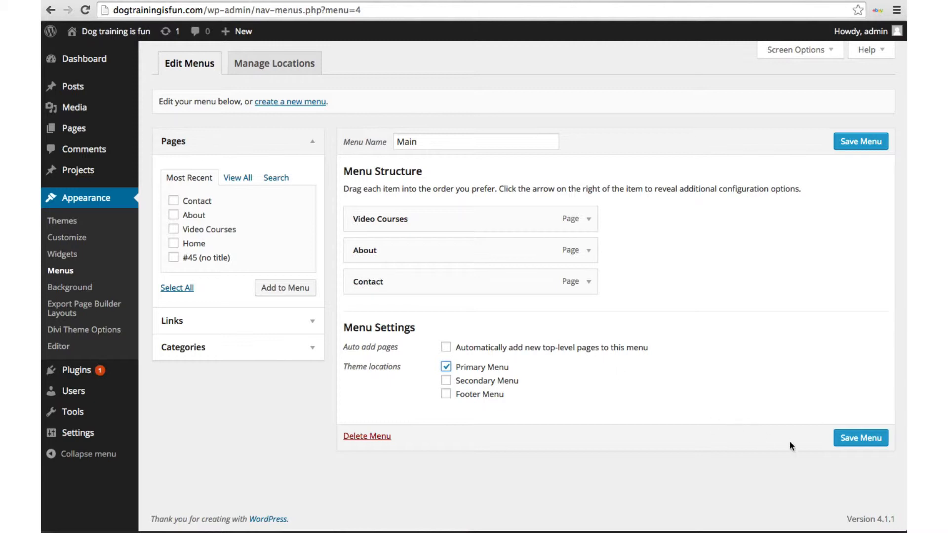
click(846, 439)
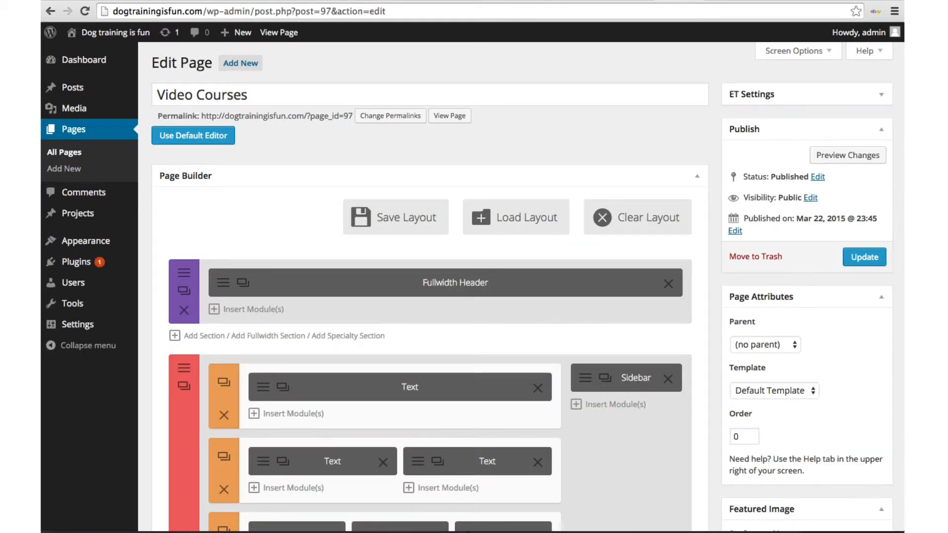
Preview the Video Courses page with its navigation menu, close the preview and return to the dashboard.
click(844, 154)
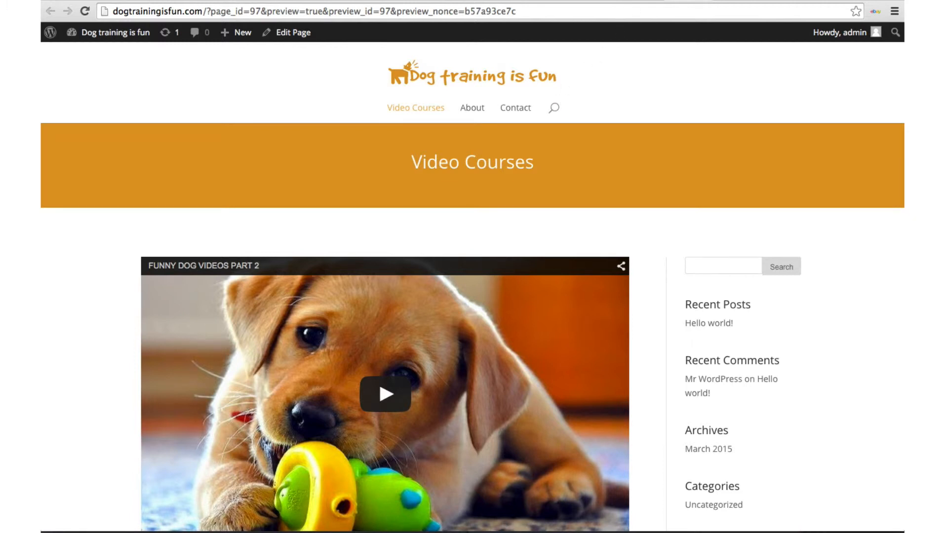
click(632, 0)
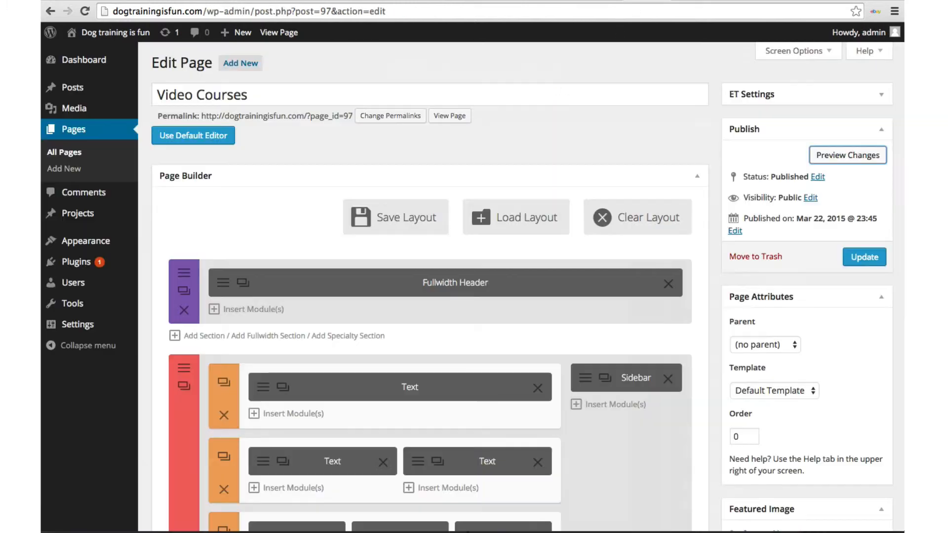
click(76, 69)
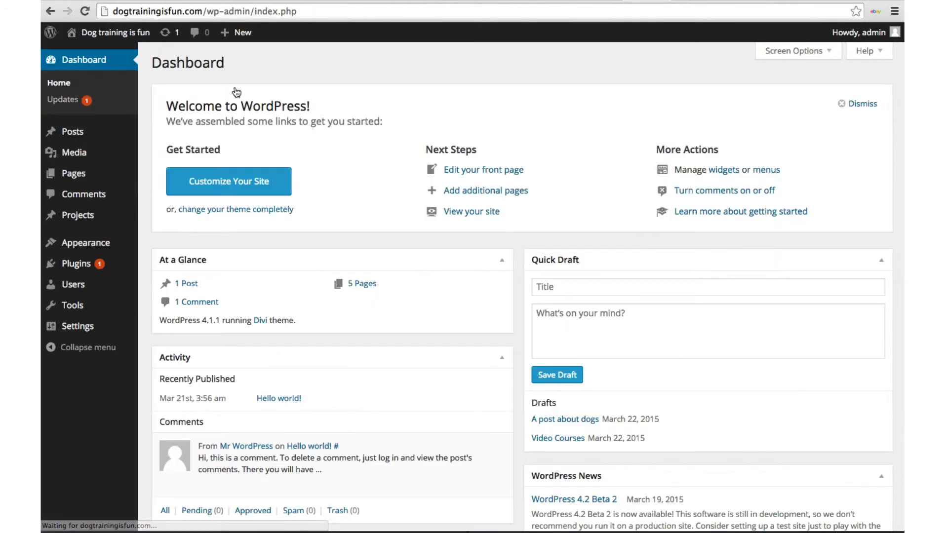
Go to widget management, expand the Sidebar's Recent Comments widget and delete the Meta widget from the Sidebar.
click(723, 171)
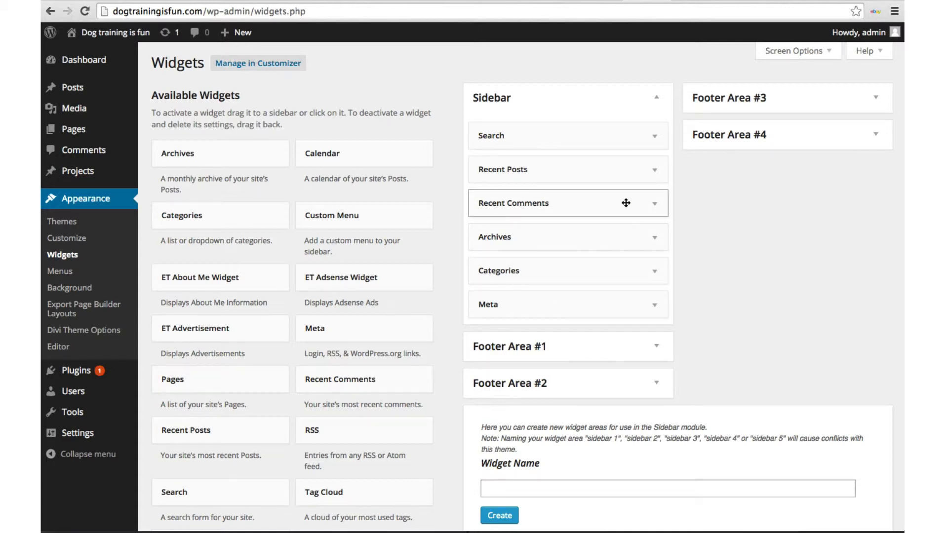
click(655, 204)
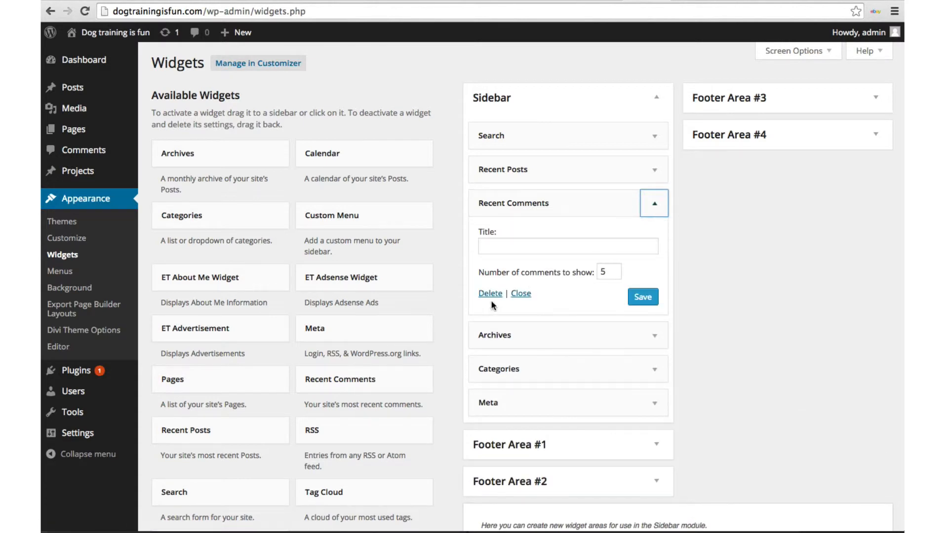
click(655, 402)
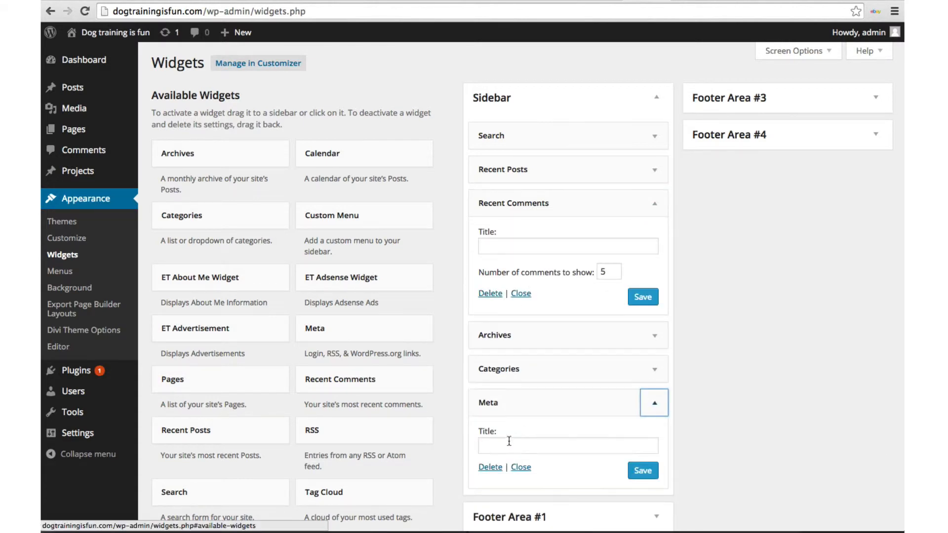
click(498, 469)
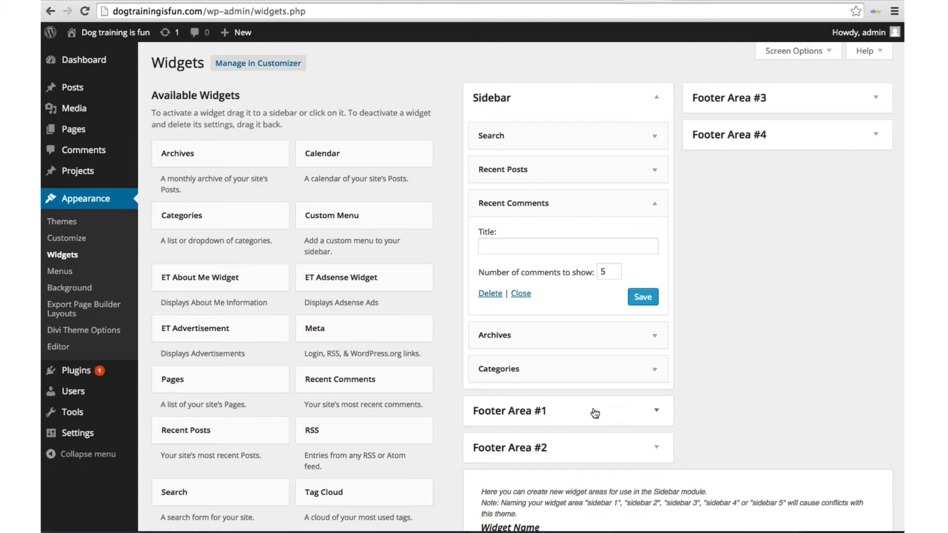
Add a Text widget to Footer Area #1 and enter "Example text" as its title.
scroll(595, 414, down, 3)
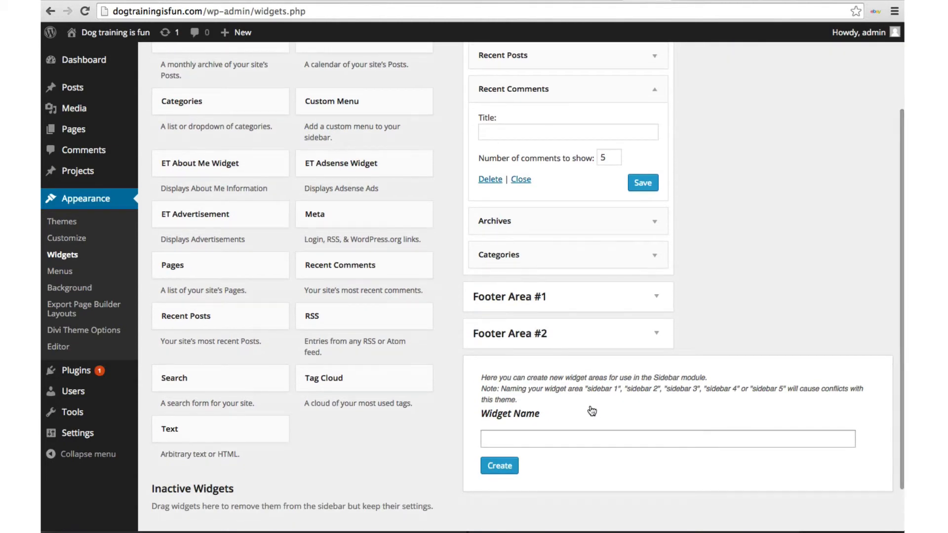
scroll(530, 311, up, 2)
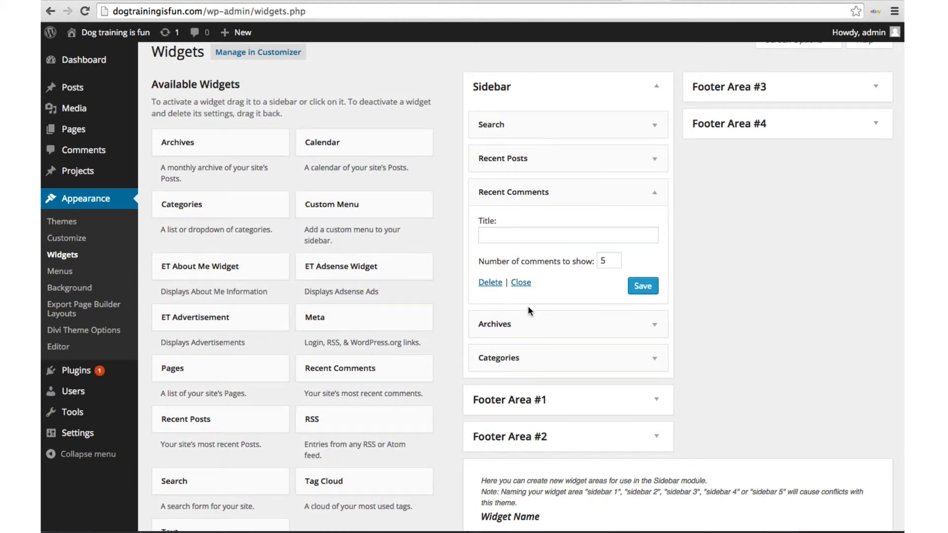
scroll(528, 309, down, 3)
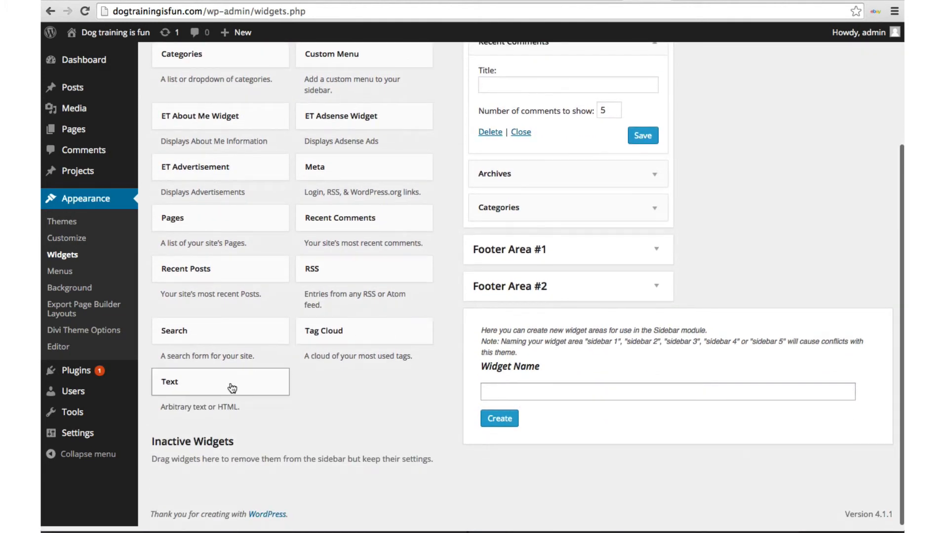
click(547, 252)
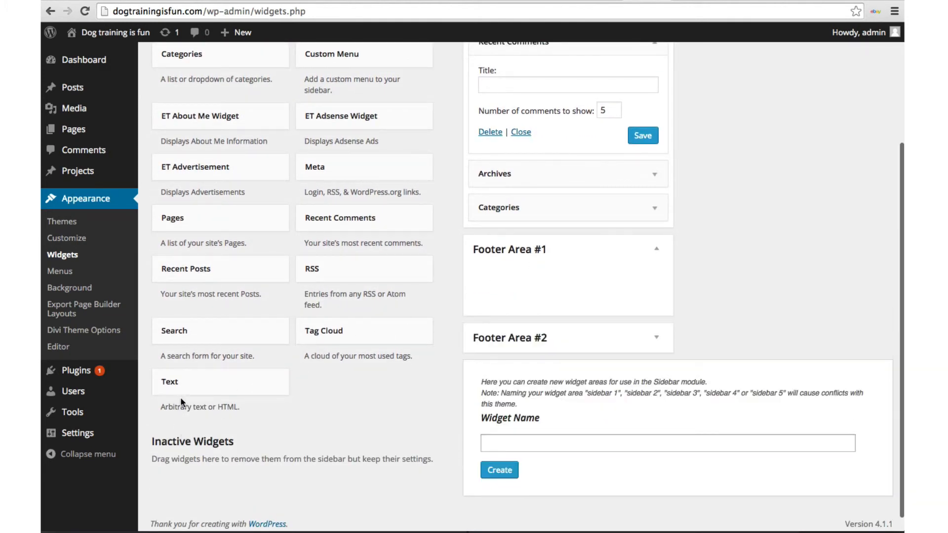
drag(183, 399, 556, 285)
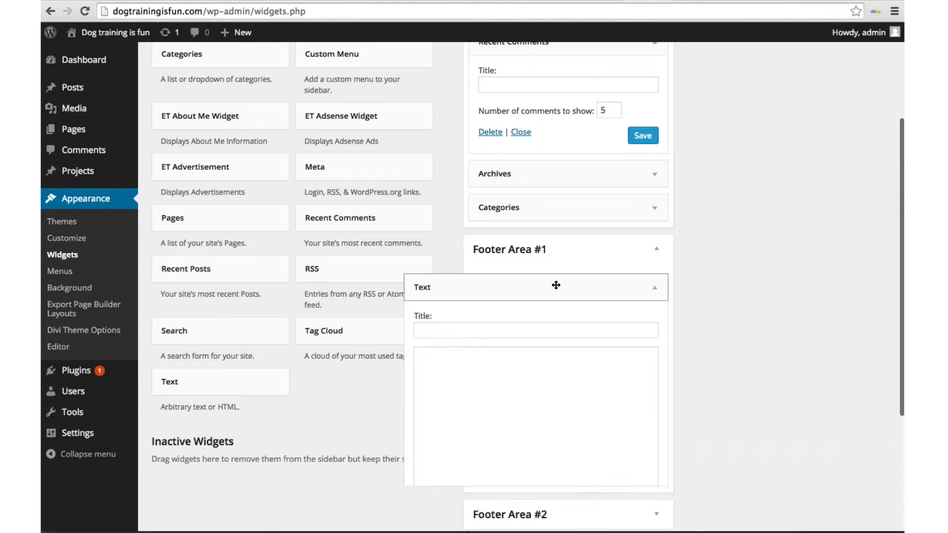
click(519, 327)
text(Example text)
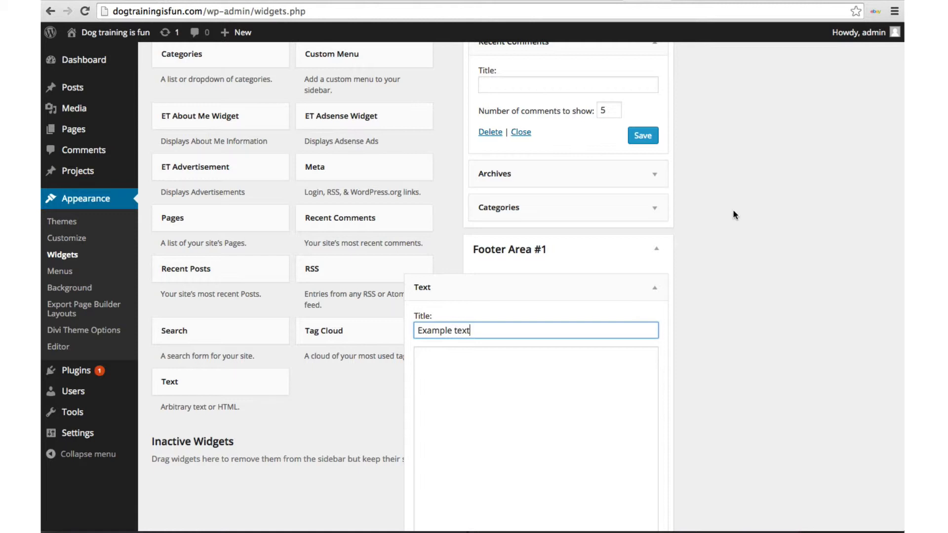
Set the site's permalink structure to Post name in the permalink settings and save the changes.
scroll(783, 148, up, 5)
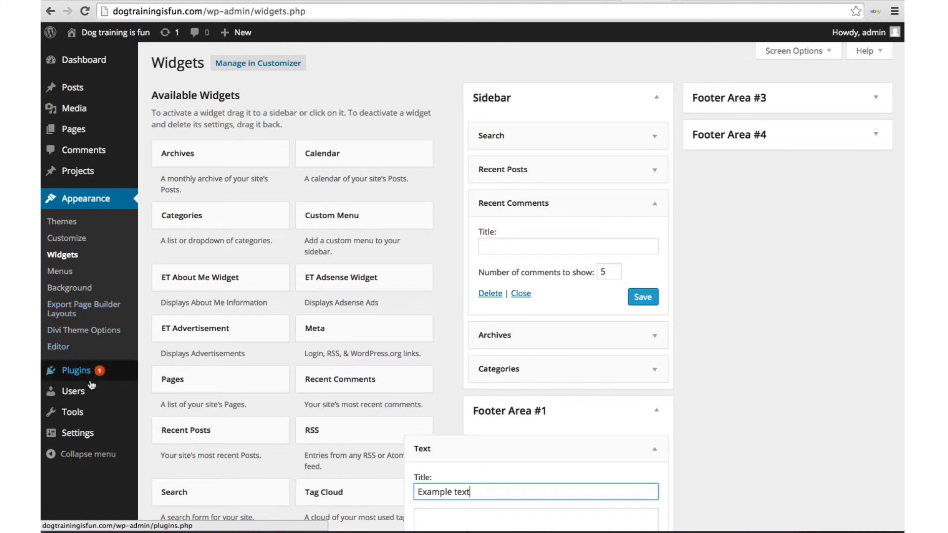
mouse_move(79, 432)
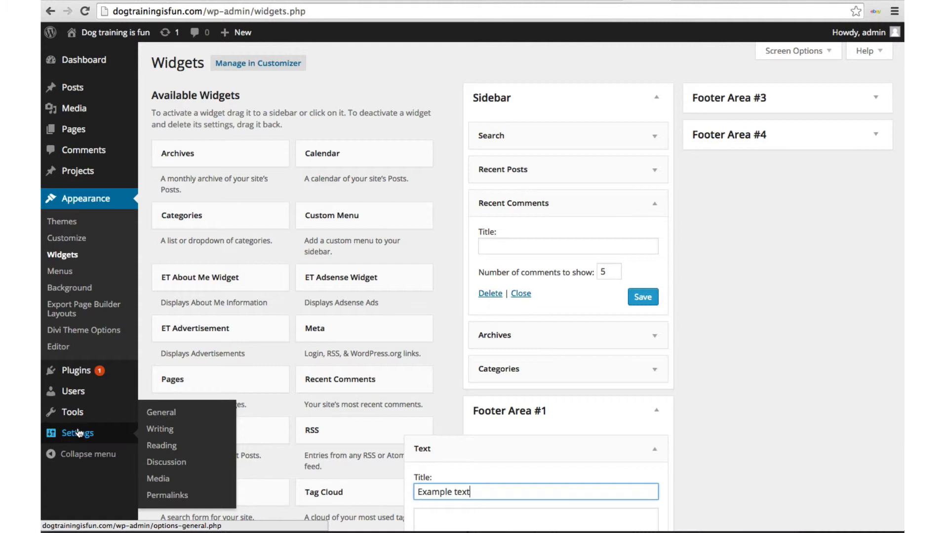
click(168, 494)
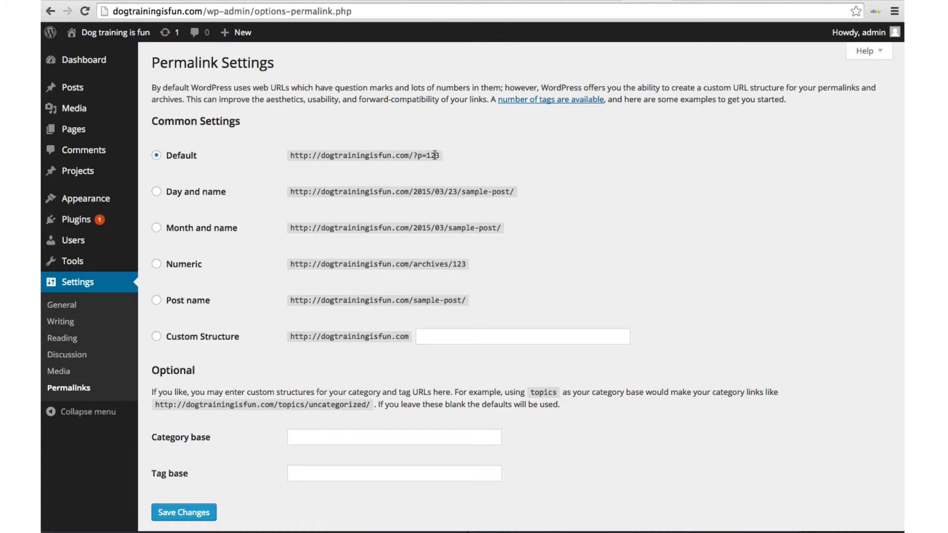
scroll(425, 161, up, 2)
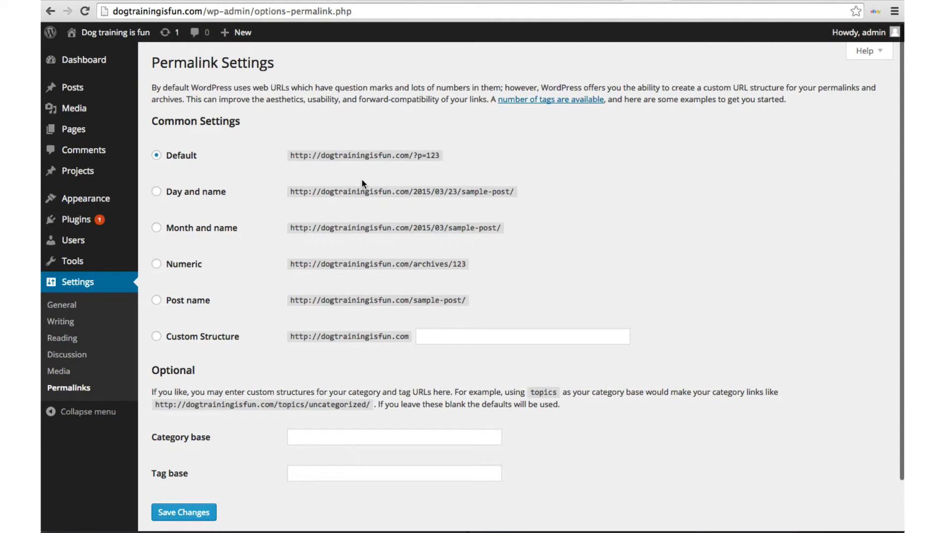
scroll(363, 180, down, 3)
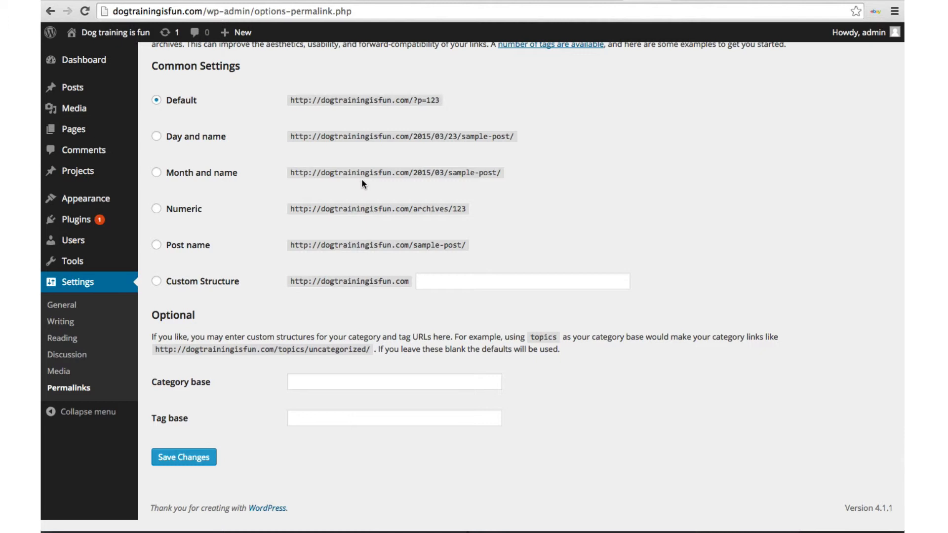
click(157, 247)
click(191, 464)
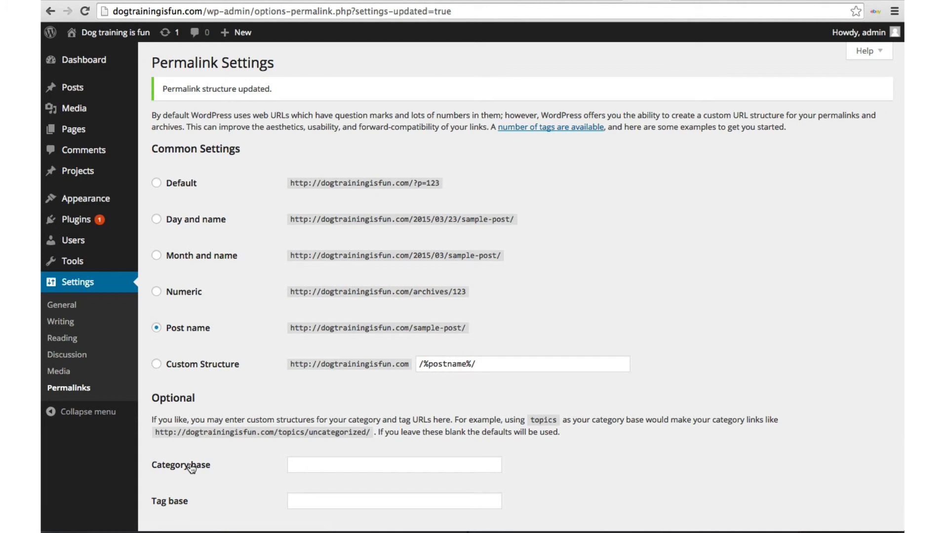
Open the Video Courses page for editing and change its permalink slug to "dog-training-video-courses".
mouse_move(85, 137)
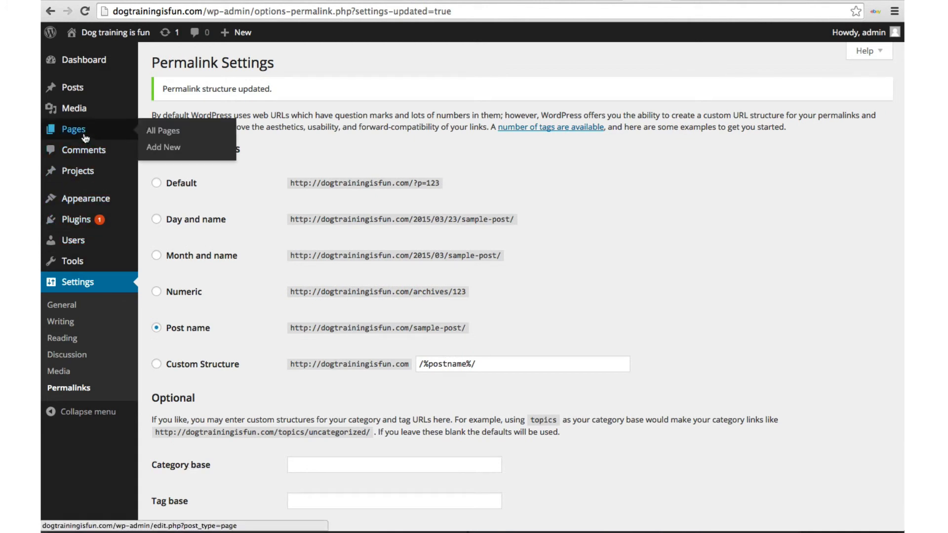
click(151, 131)
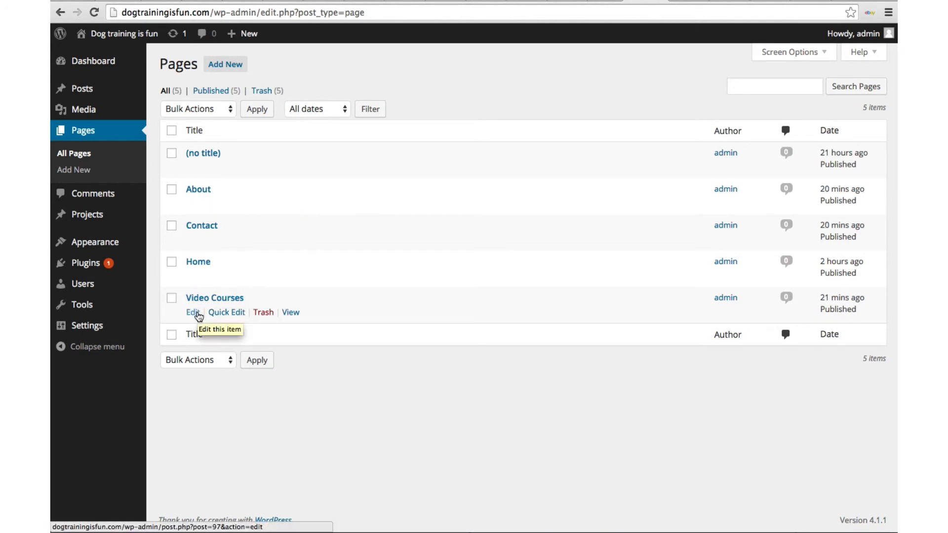
click(199, 314)
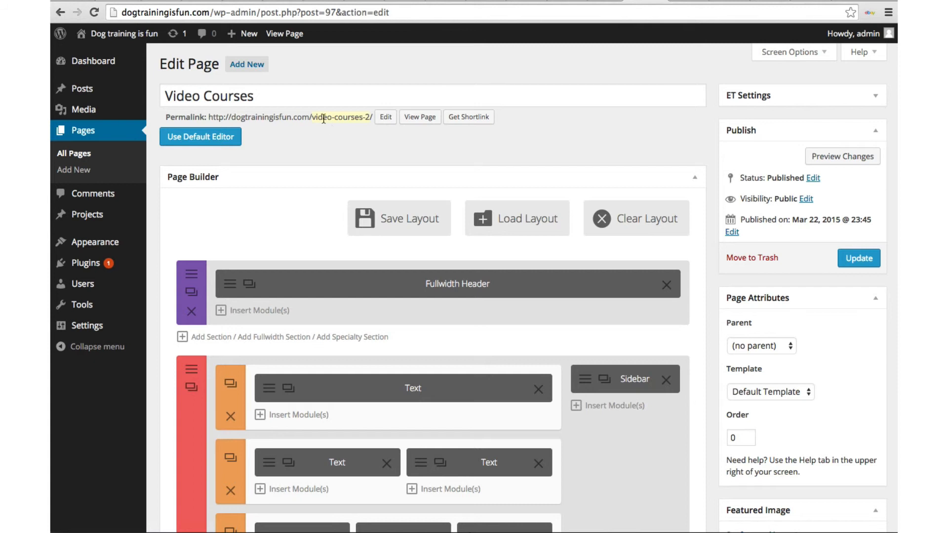
click(389, 121)
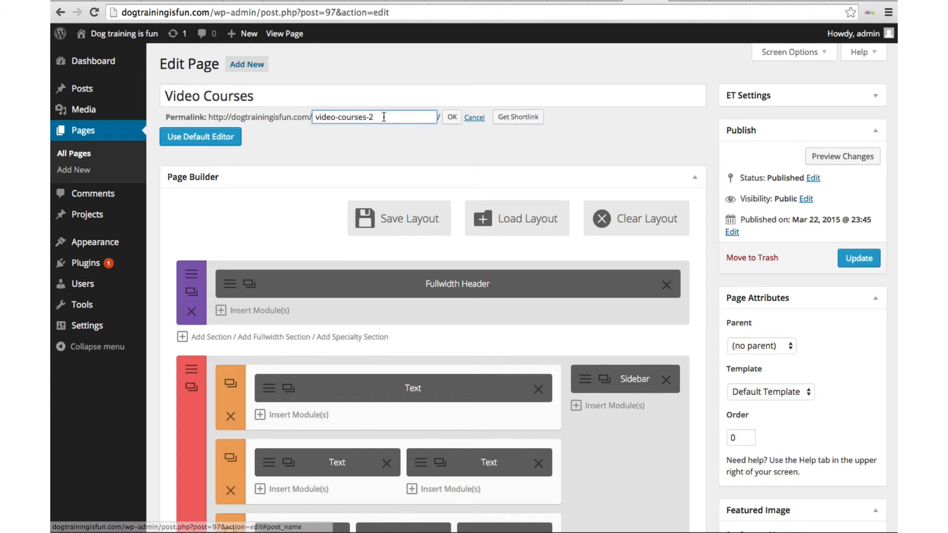
key(BackSpace)
key(BackSpace)
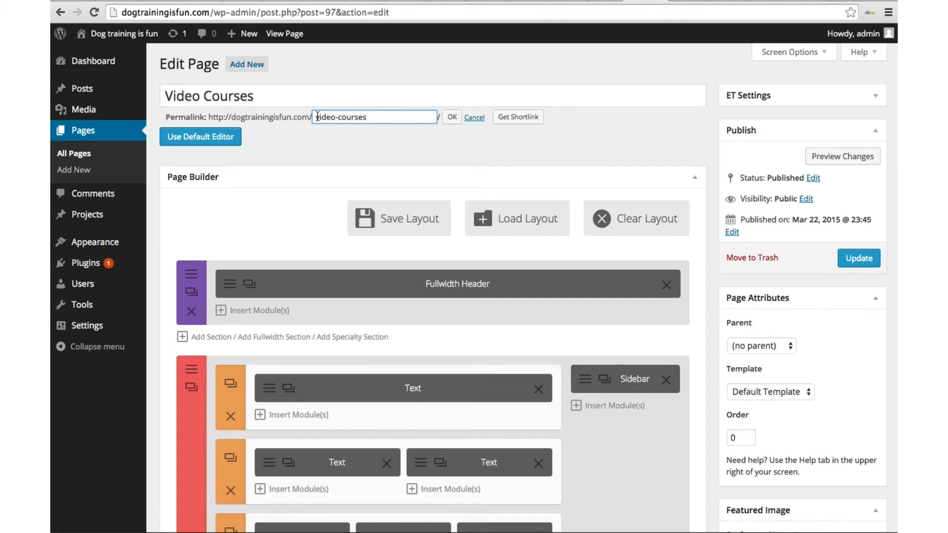
click(318, 116)
text(dog-training-)
click(450, 121)
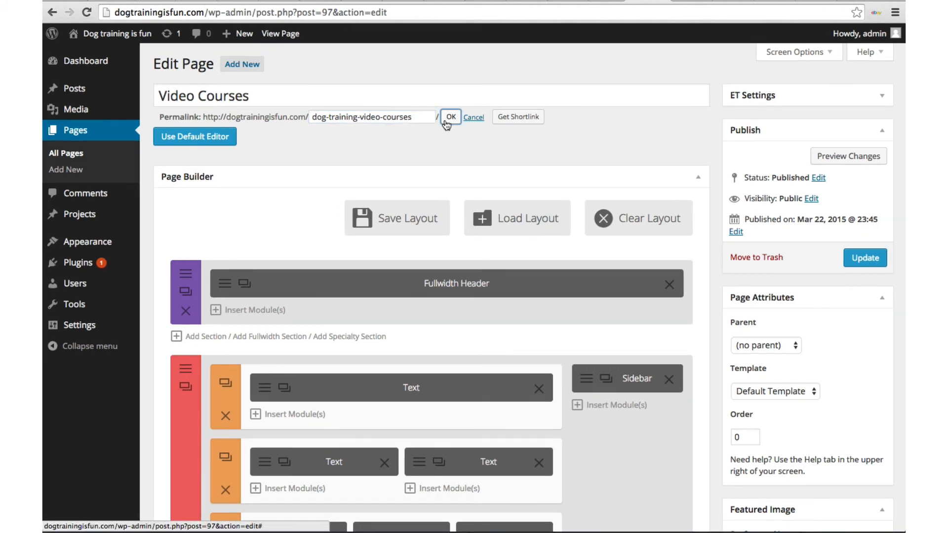